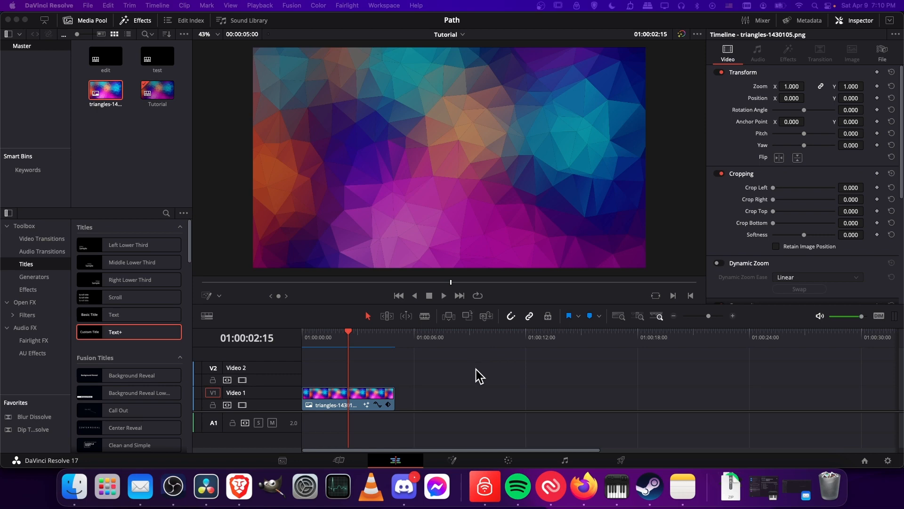
Add a Text+ title on Video 2 directly above the triangles image clip and open it on the Fusion page.
click(474, 385)
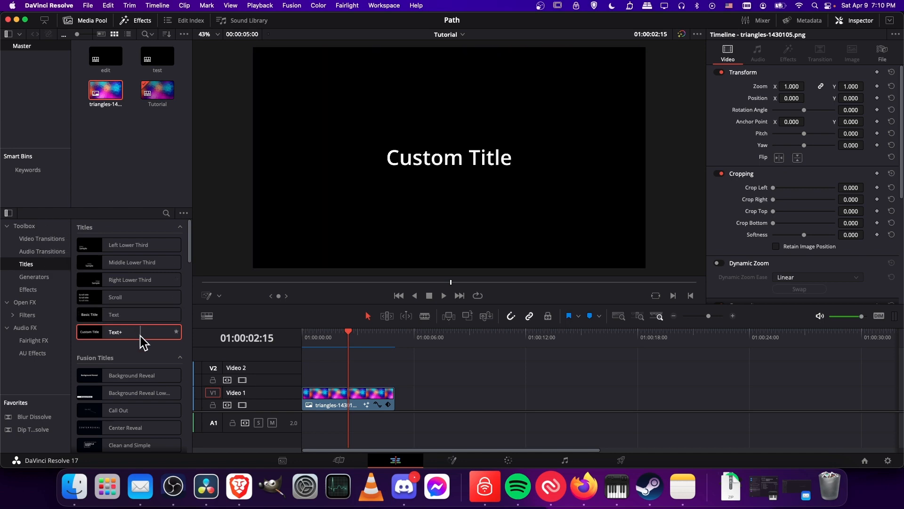
drag(126, 343, 299, 382)
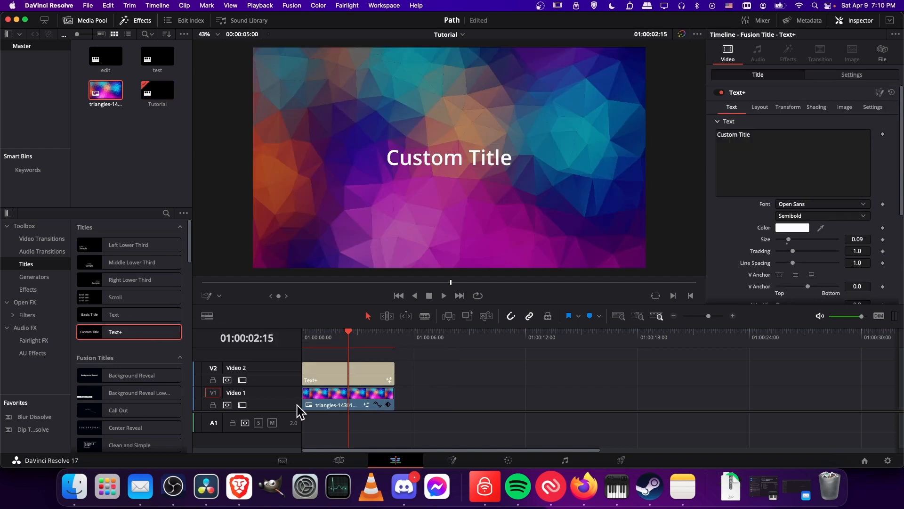
click(316, 405)
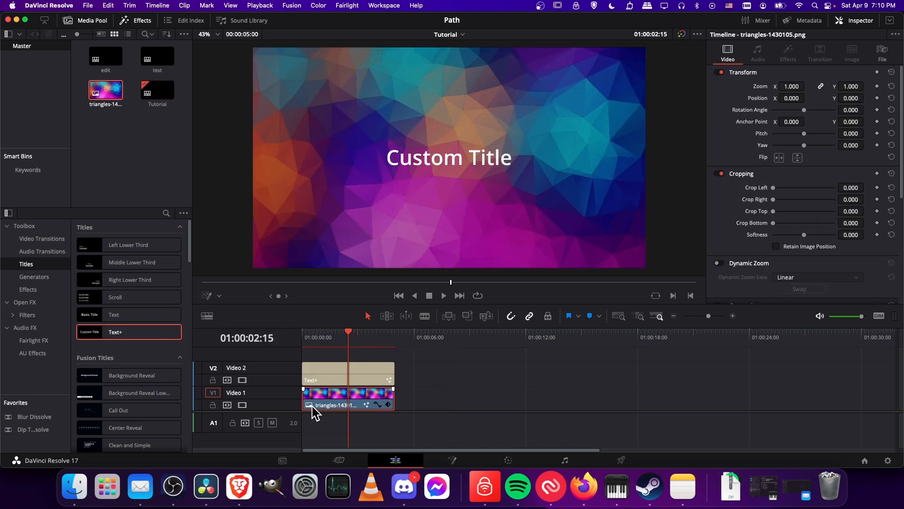
click(313, 372)
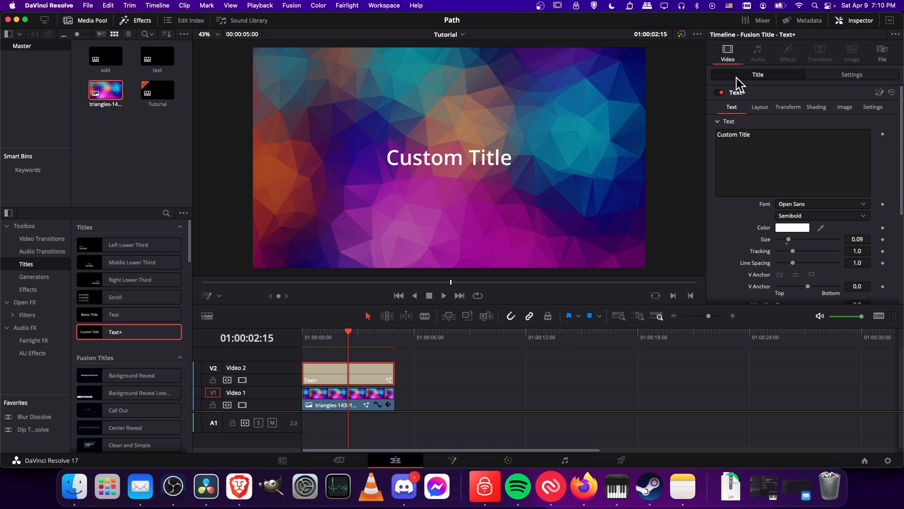
click(879, 92)
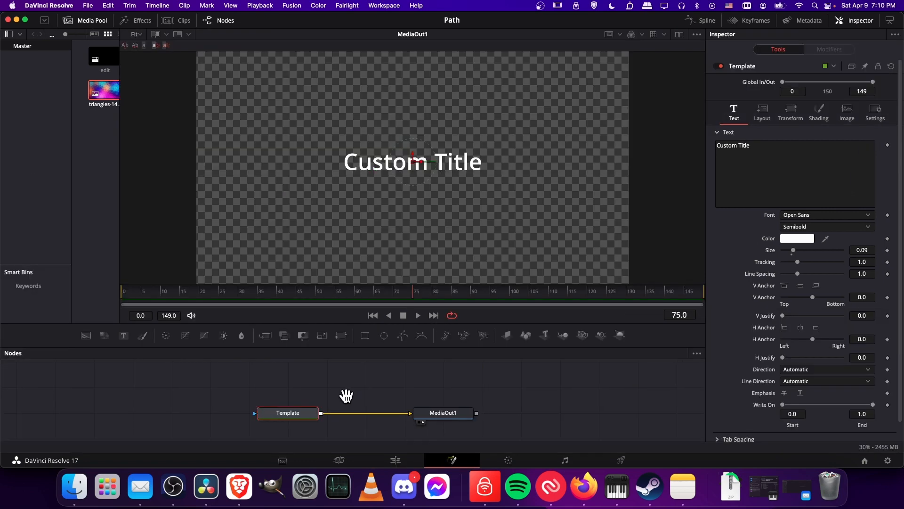
drag(372, 324, 372, 301)
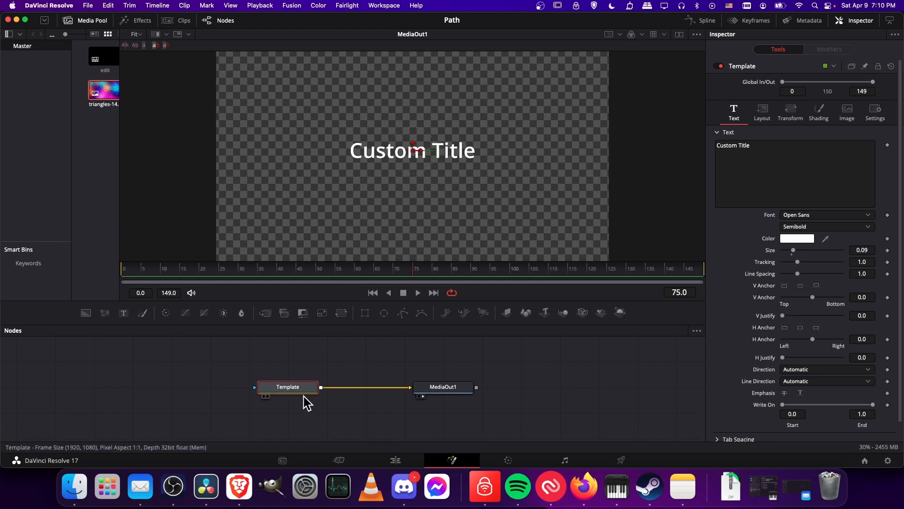
drag(302, 390, 300, 388)
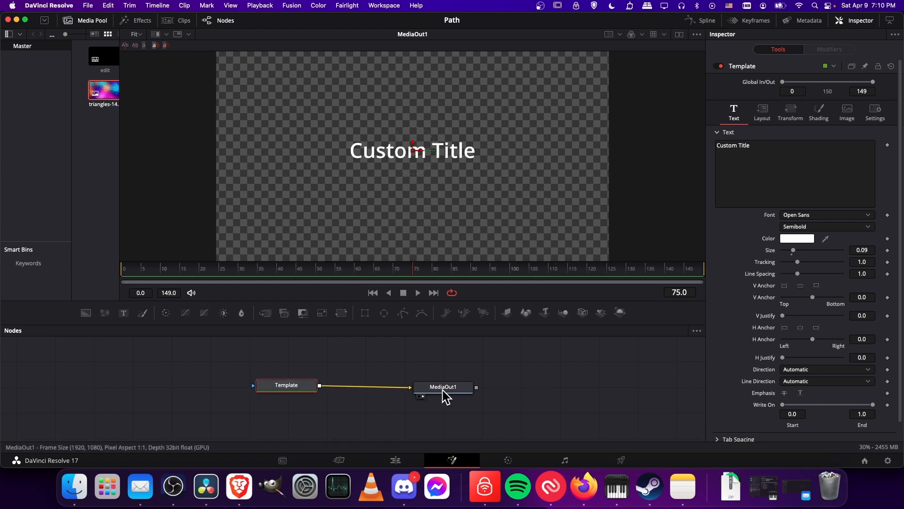
drag(444, 391, 444, 386)
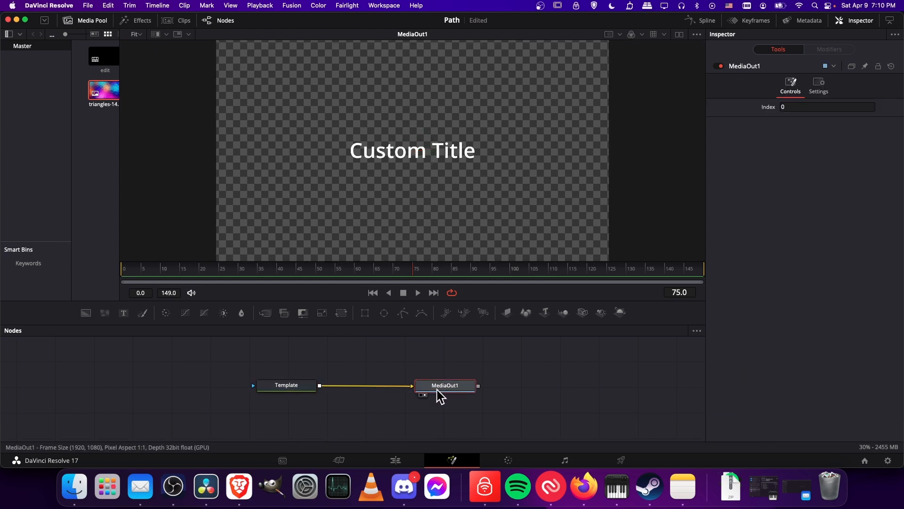
key(ctrl+z)
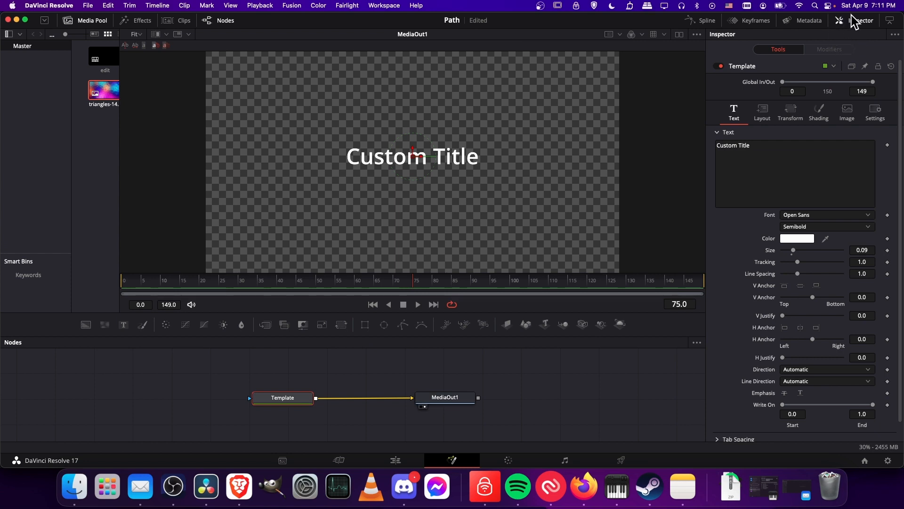
Set the Template title's layout type to Path and draw a straight two-point path across the upper part of the frame.
click(763, 121)
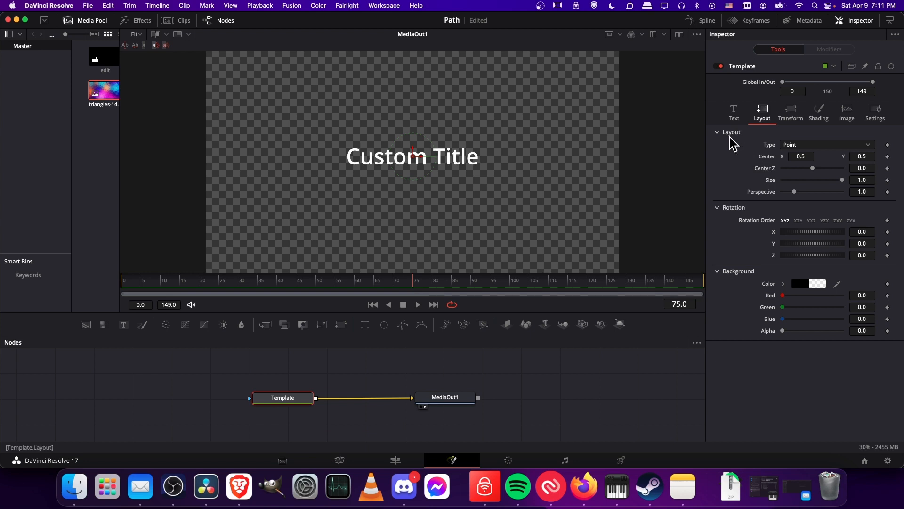
click(808, 147)
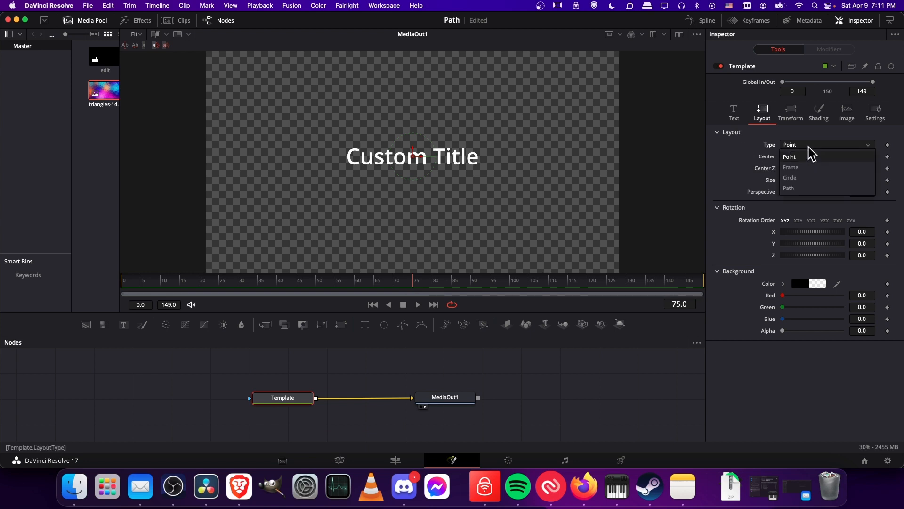
click(807, 187)
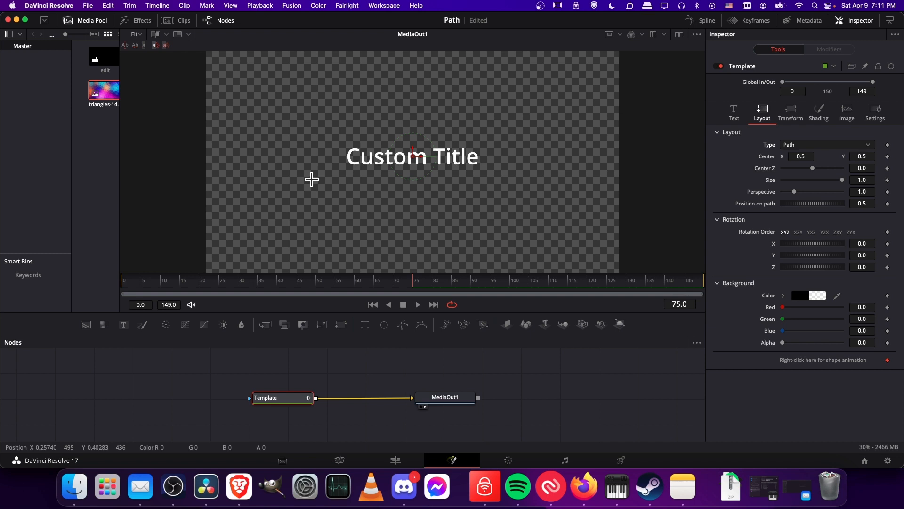
click(326, 105)
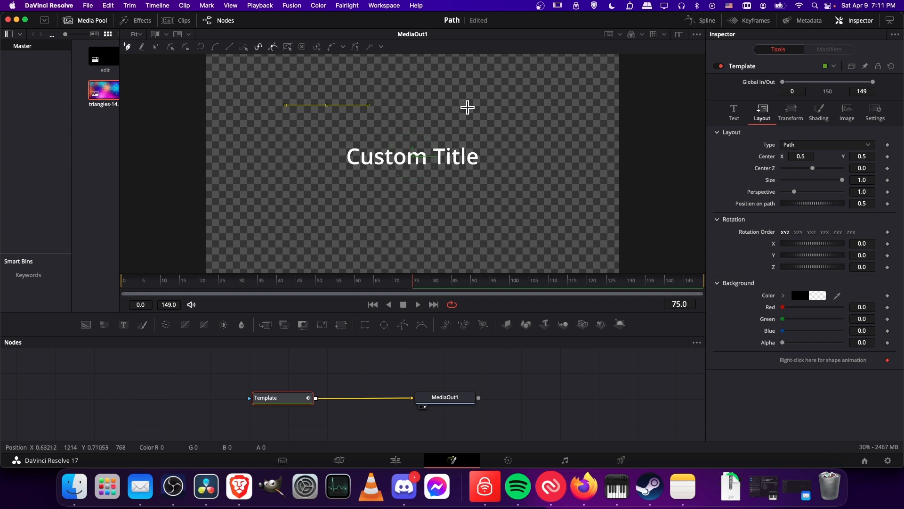
click(473, 107)
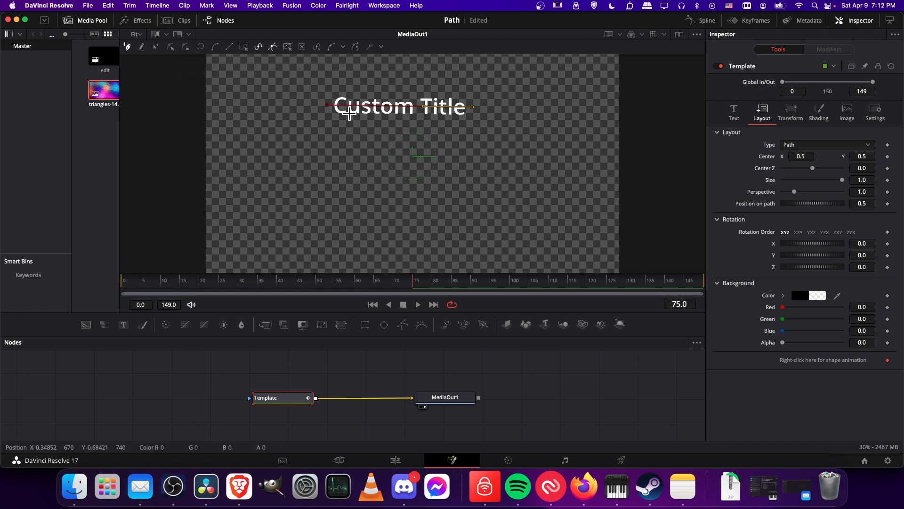
In Modify Only mode, reposition both path end points into a downward slope and bend the start handle to curve the title.
drag(392, 312, 392, 340)
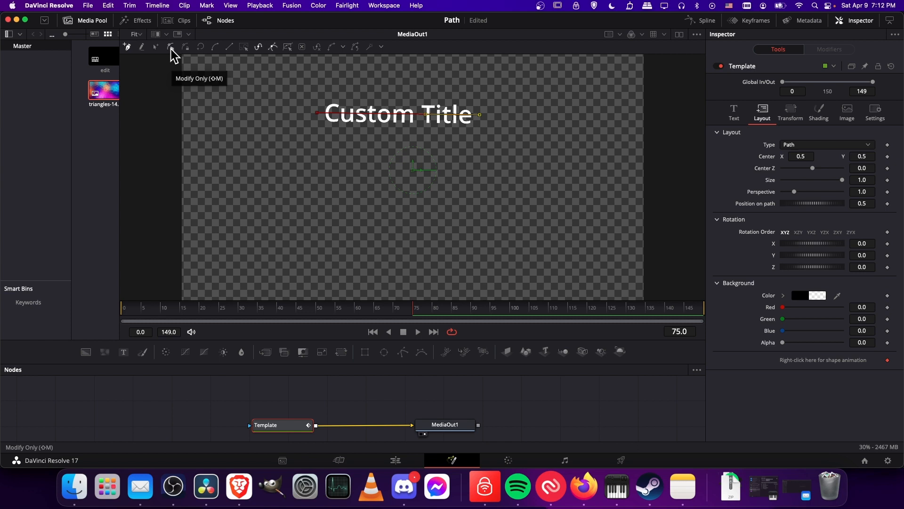
click(171, 47)
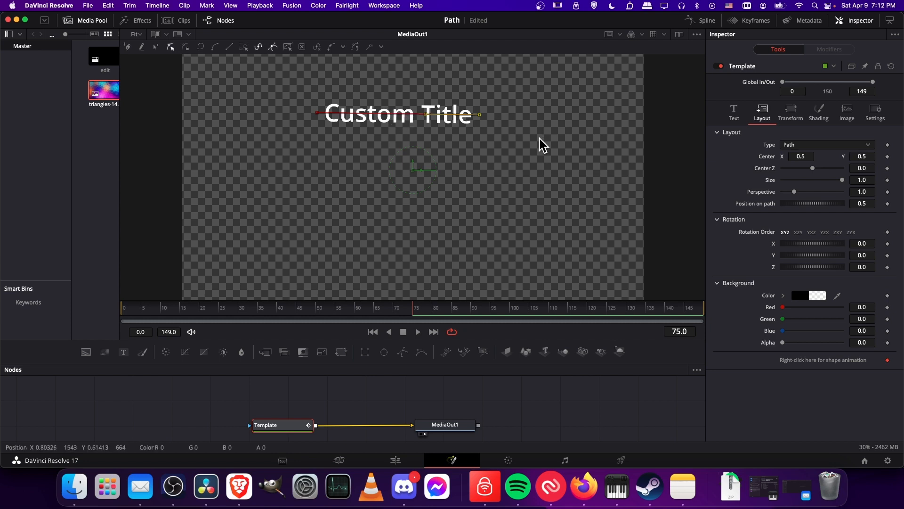
drag(317, 113, 304, 136)
drag(481, 114, 490, 243)
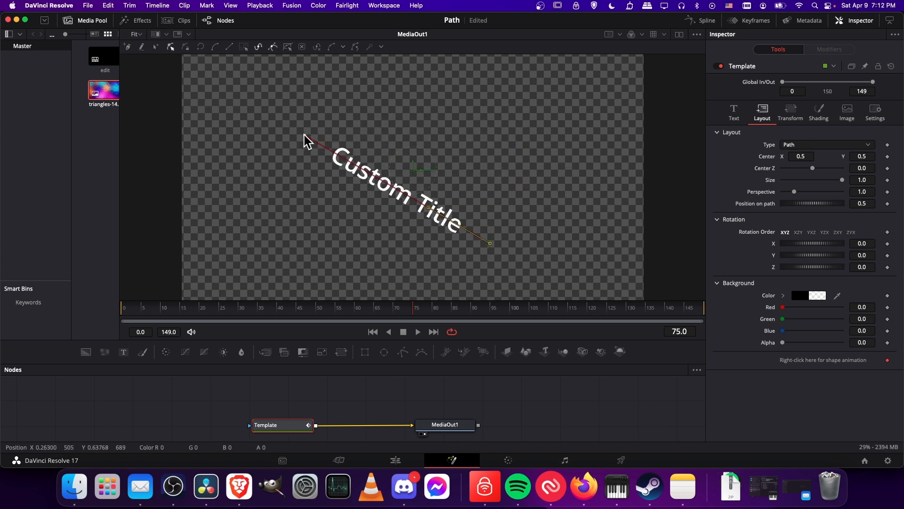
drag(304, 135, 262, 112)
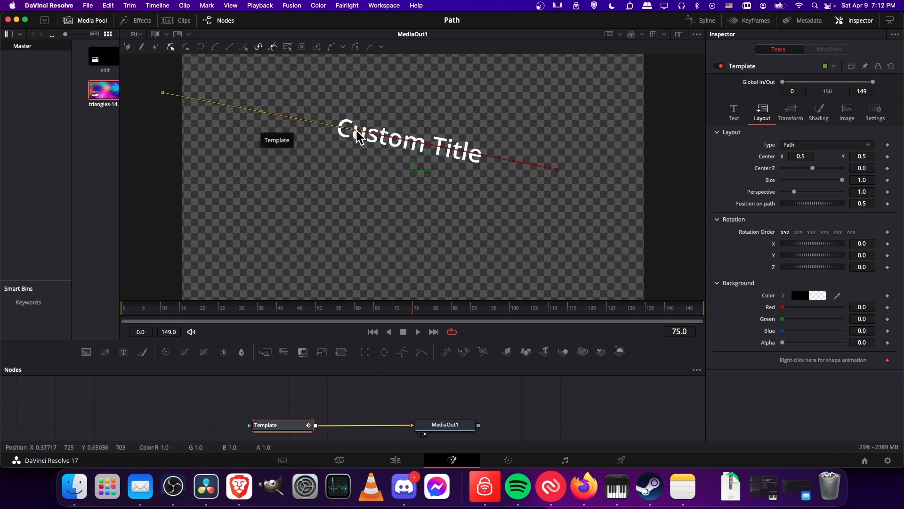
drag(361, 137, 397, 202)
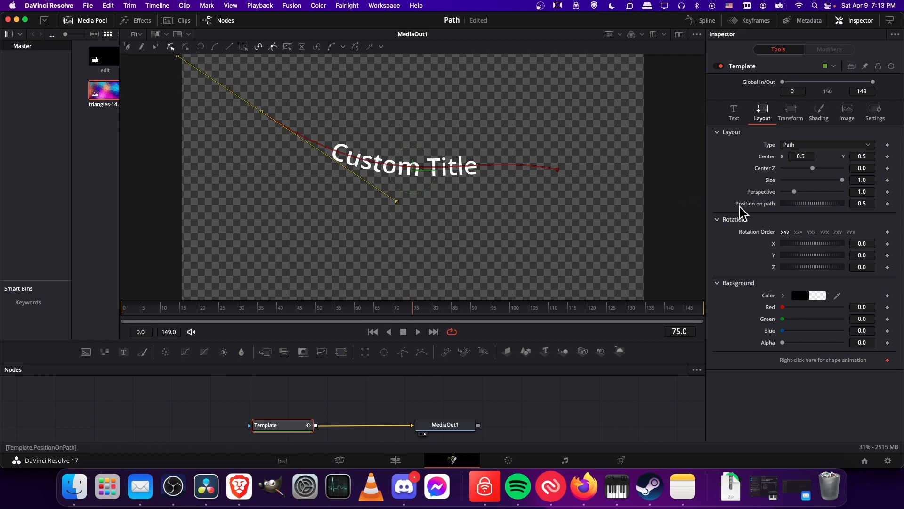
mouse_move(812, 204)
mouse_down()
mouse_move(773, 201)
mouse_move(862, 204)
mouse_move(790, 194)
mouse_move(827, 197)
mouse_move(810, 199)
mouse_up()
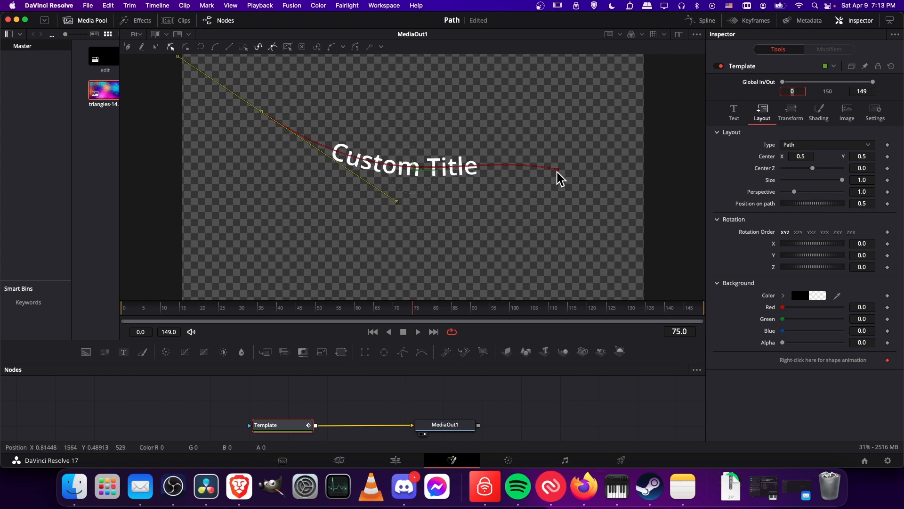
Extend the path from its right end point with an additional curved point near the lower right of the frame.
click(557, 169)
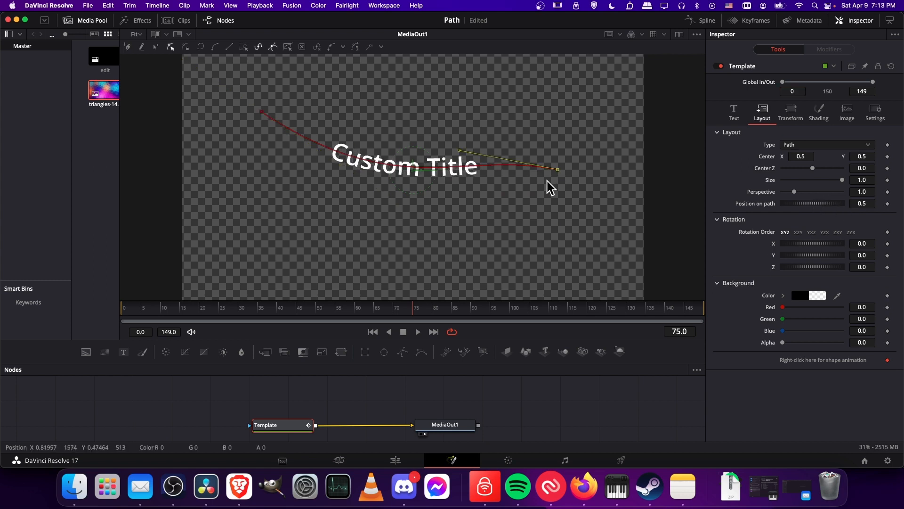
click(126, 47)
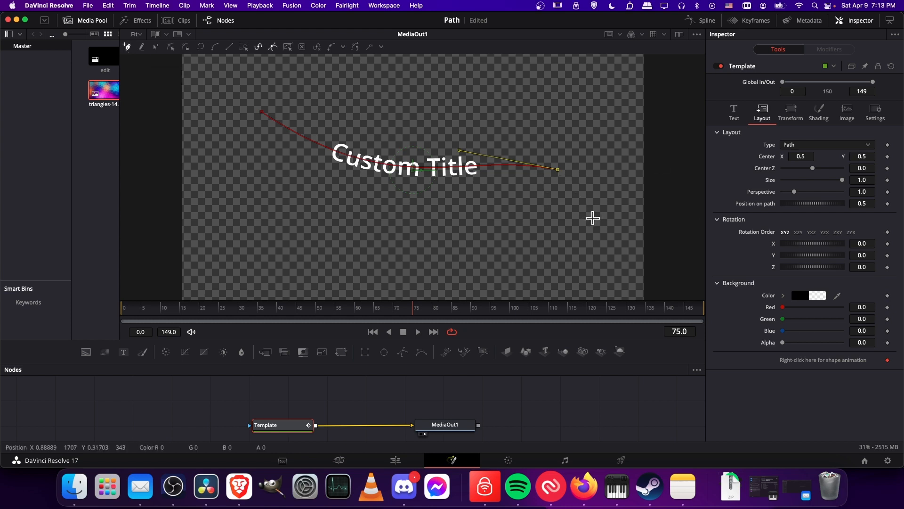
drag(587, 236, 575, 265)
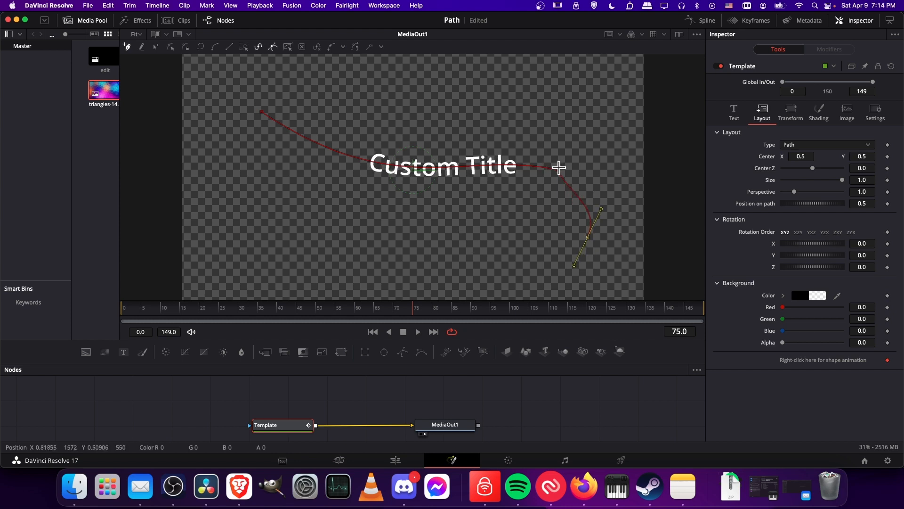
Adjust the handles of the path's upper-right corner point in Modify Only mode and apply Smooth to it.
key(shift+m)
click(558, 168)
drag(568, 193, 520, 158)
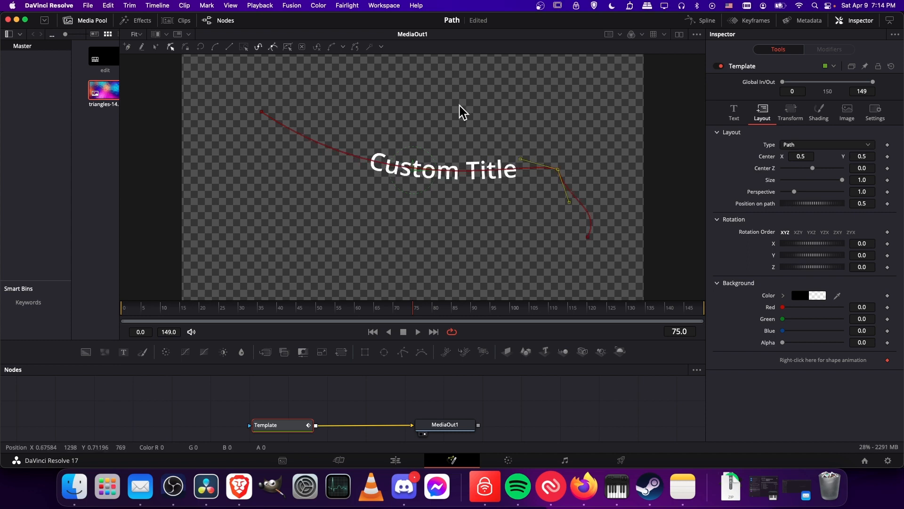
drag(460, 106, 612, 249)
drag(534, 135, 595, 194)
click(215, 49)
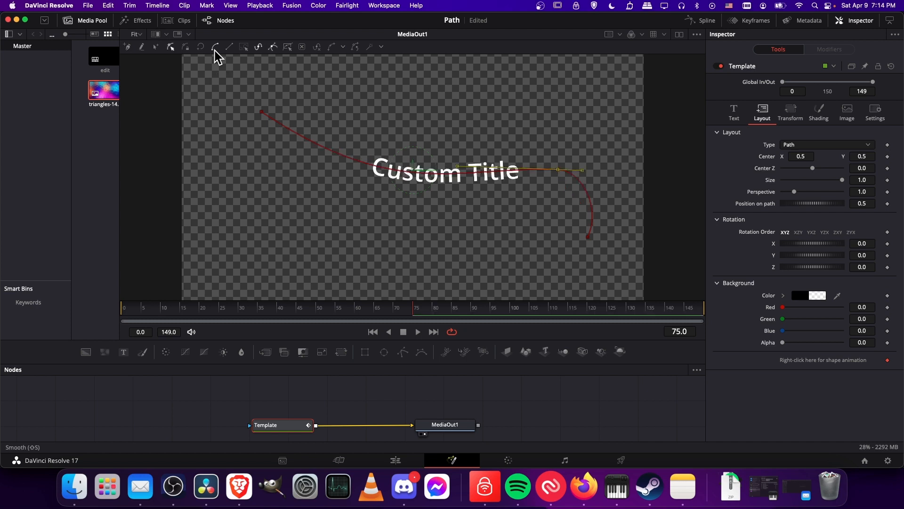
Continue the path from its lower-right end point back along the bottom and up the left side, closing it at the start point.
click(589, 238)
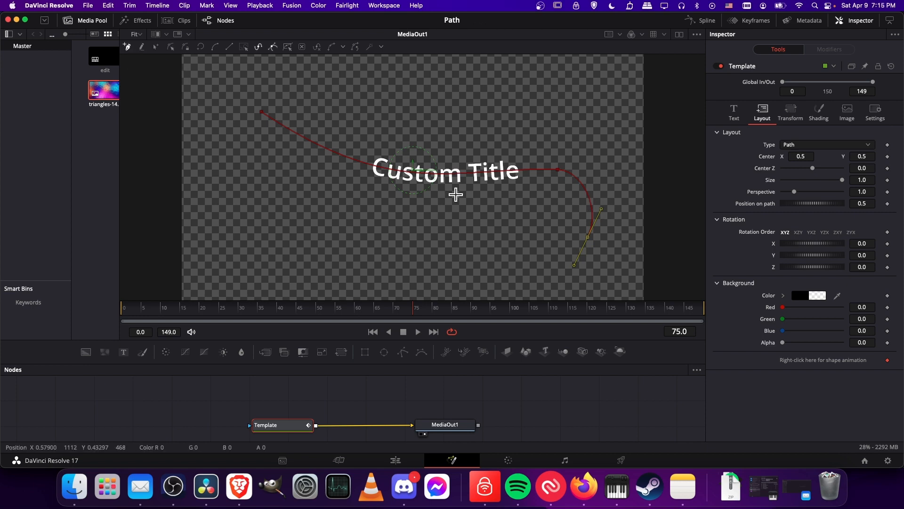
click(460, 250)
drag(347, 229, 289, 217)
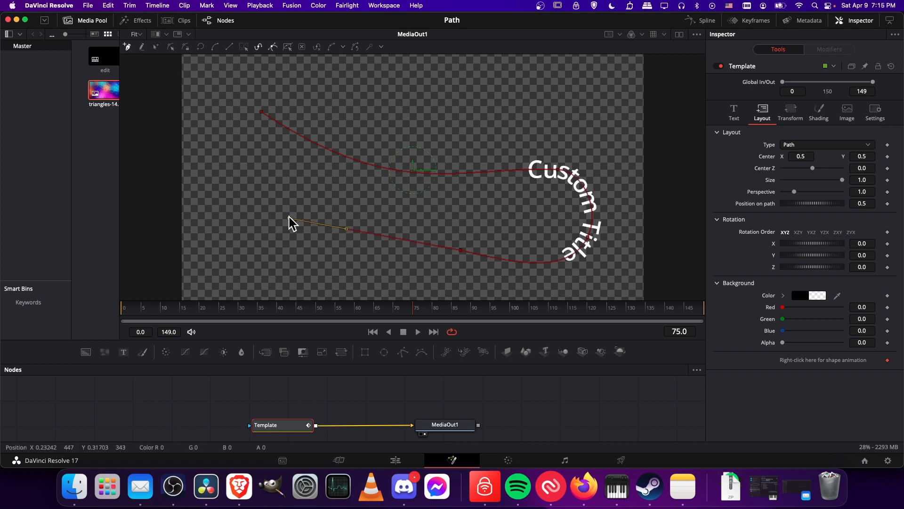
click(246, 171)
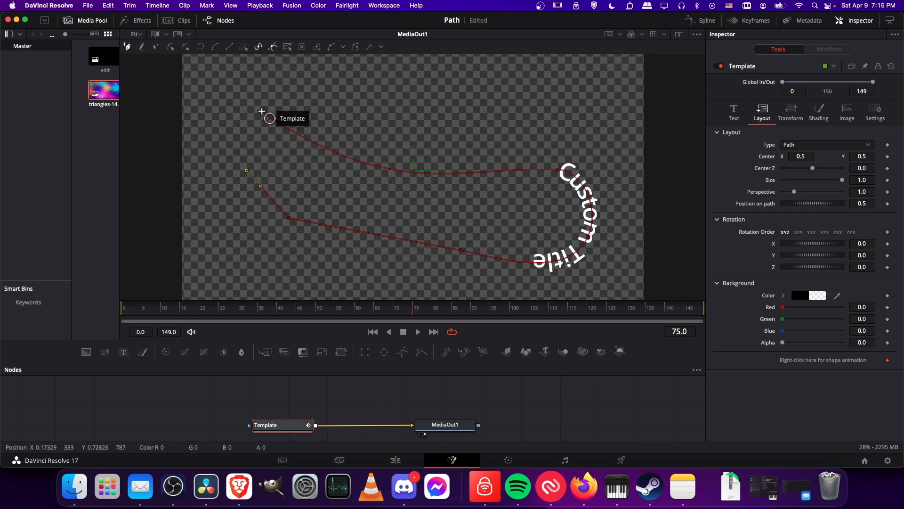
click(262, 111)
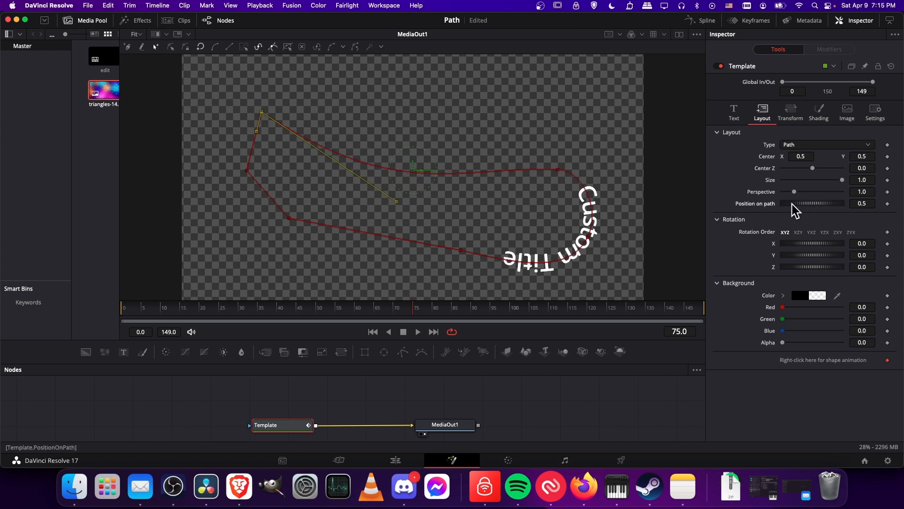
Try sliding the title around the closed path with Position on Path and set the value back to 0.5.
drag(793, 207, 892, 212)
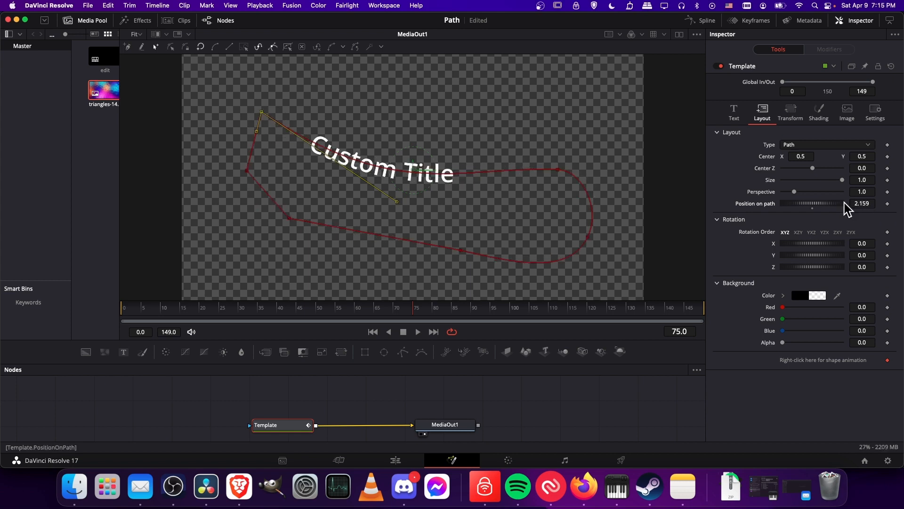
click(866, 204)
text(0.5)
key(Return)
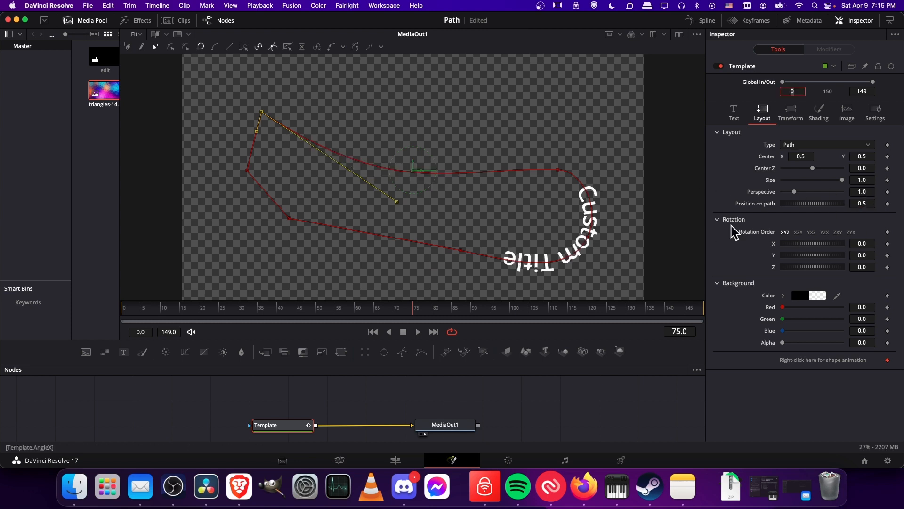
Smooth the lower-left, left and upper-left points of the closed path into rounded curves.
click(336, 281)
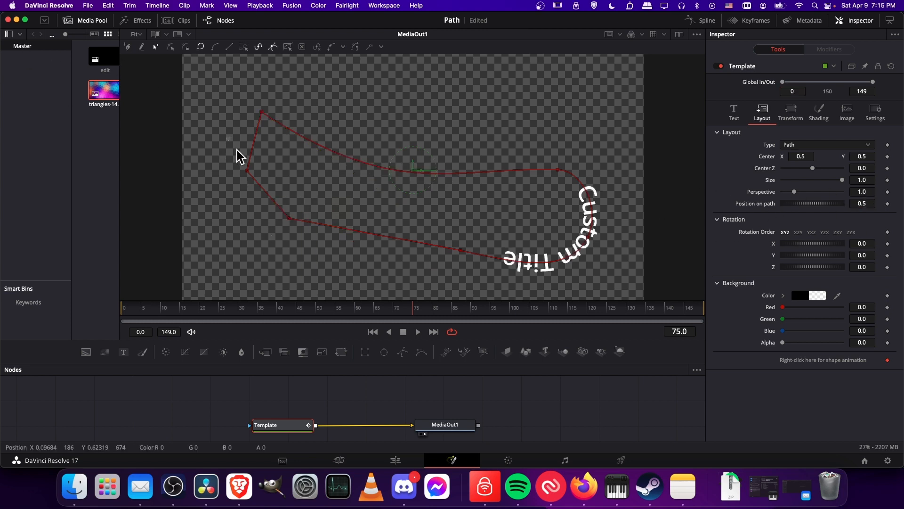
click(289, 218)
click(216, 48)
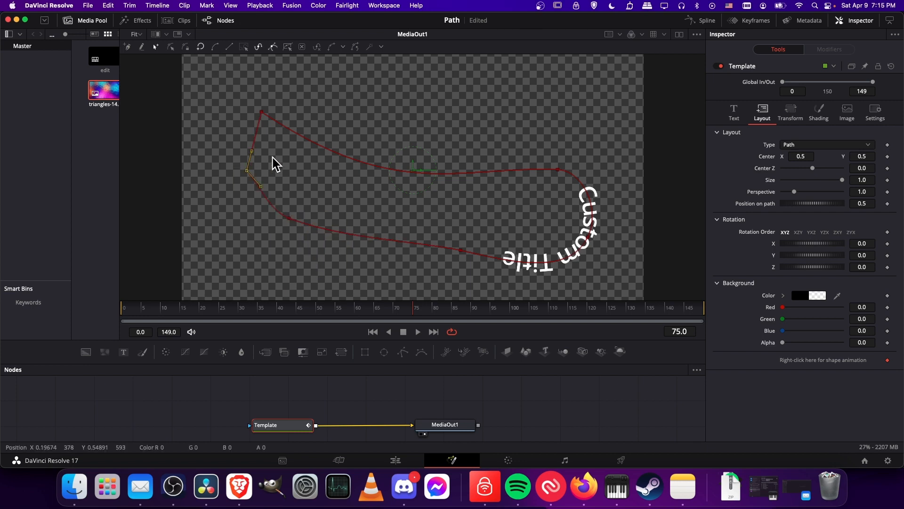
click(217, 47)
click(262, 112)
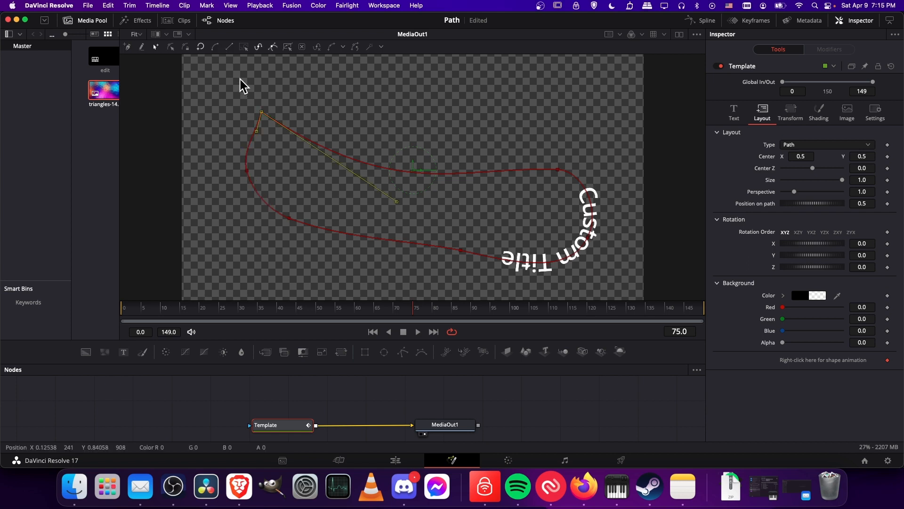
click(216, 46)
click(366, 185)
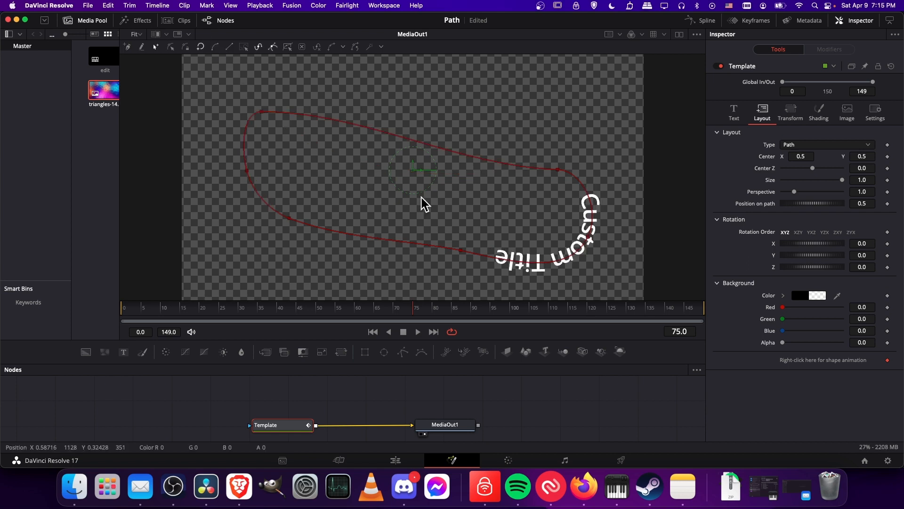
Apply Smooth to the lower-middle point of the closed path.
click(461, 250)
click(214, 47)
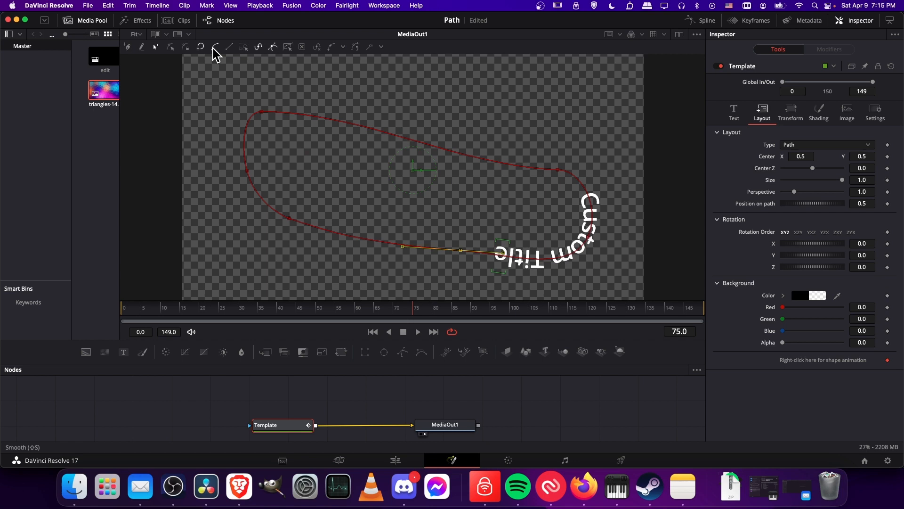
click(334, 214)
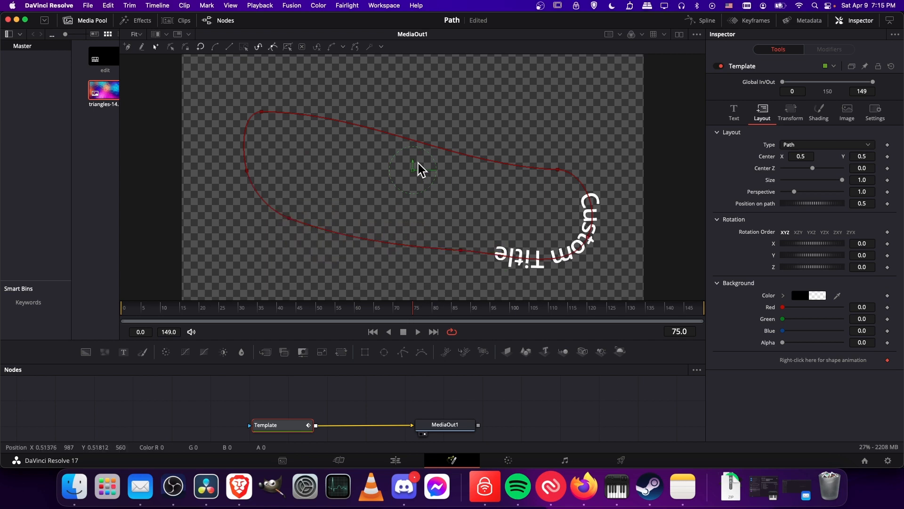
Apply Smooth to all points of the closed path together, and once more to its three left-side points.
drag(172, 84, 648, 281)
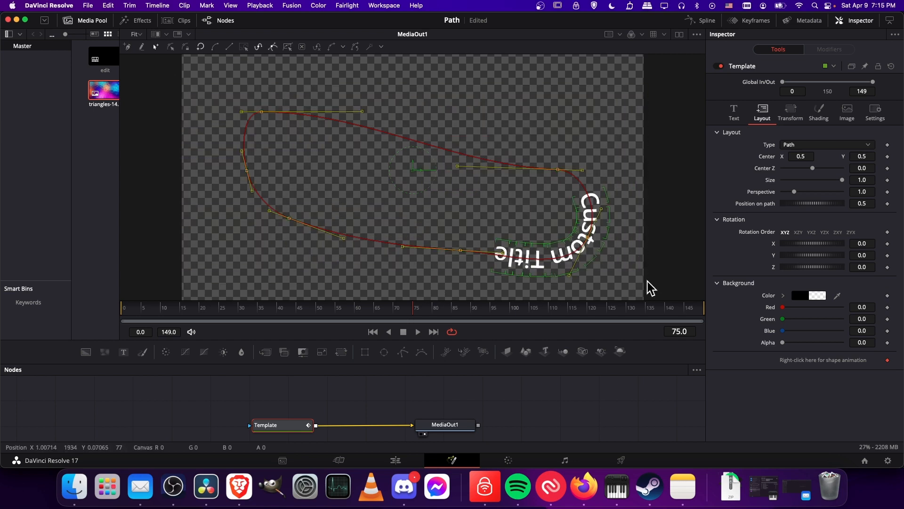
click(215, 46)
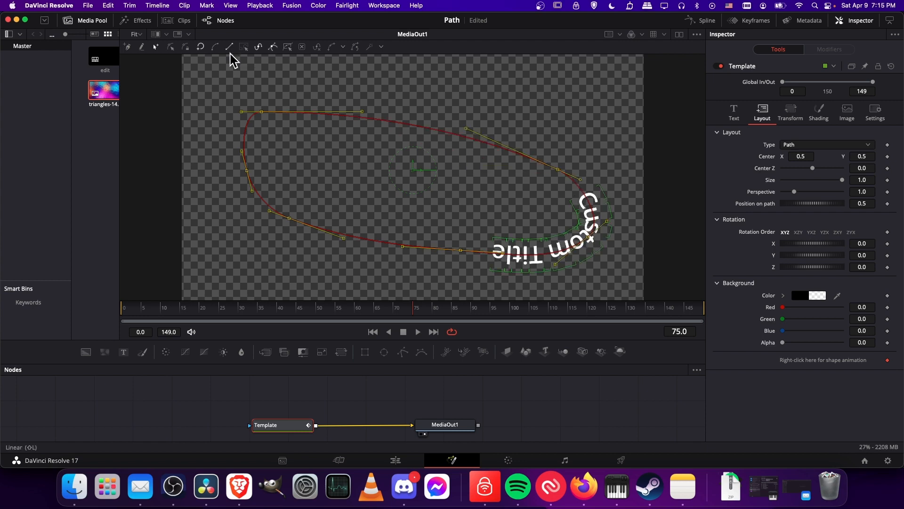
click(626, 278)
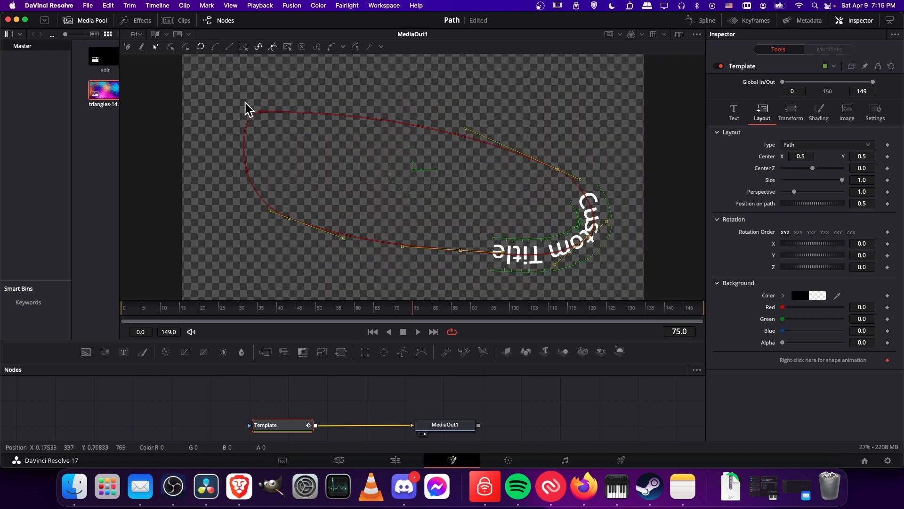
drag(236, 97, 416, 240)
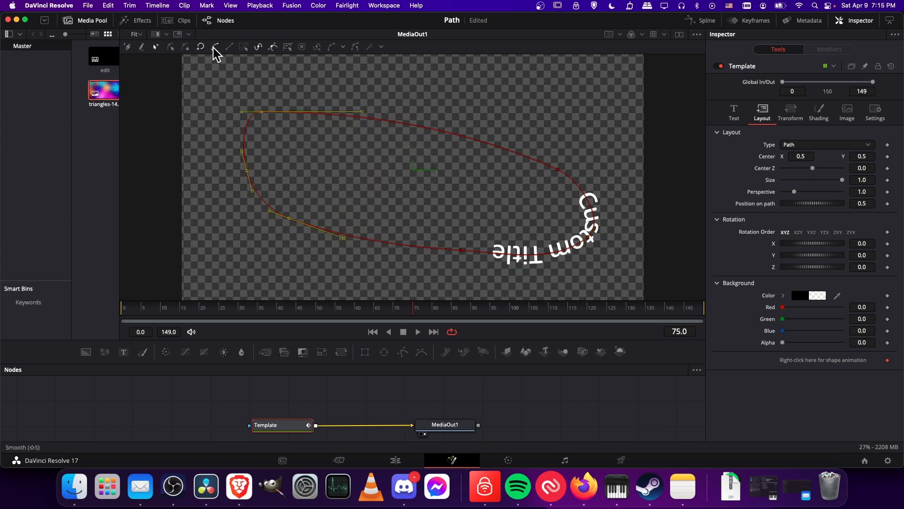
click(262, 121)
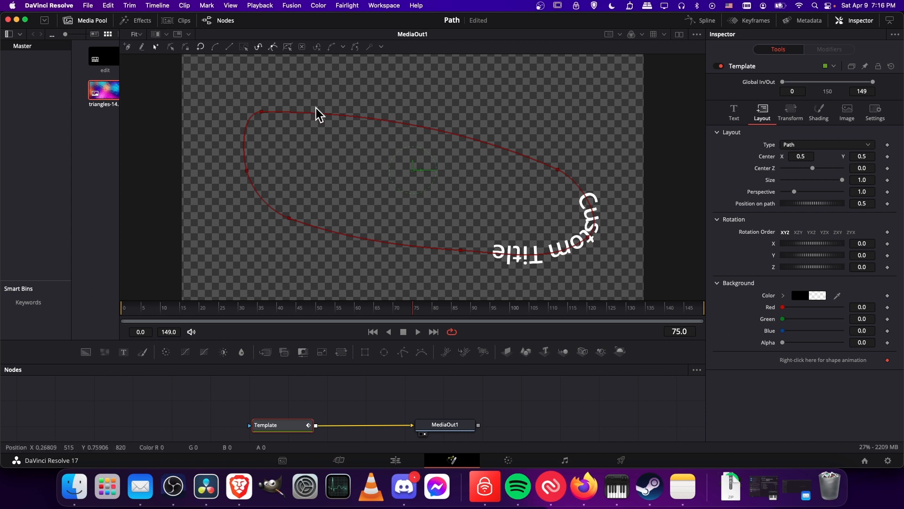
Add two points along the path's upper edge, place the second one further right, and smooth the upper-edge points.
click(386, 120)
drag(387, 122, 501, 118)
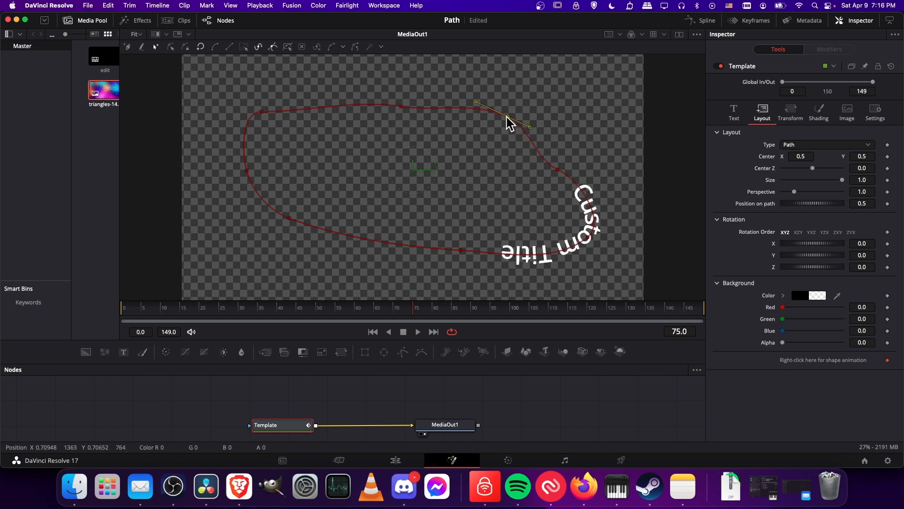
drag(313, 70, 564, 188)
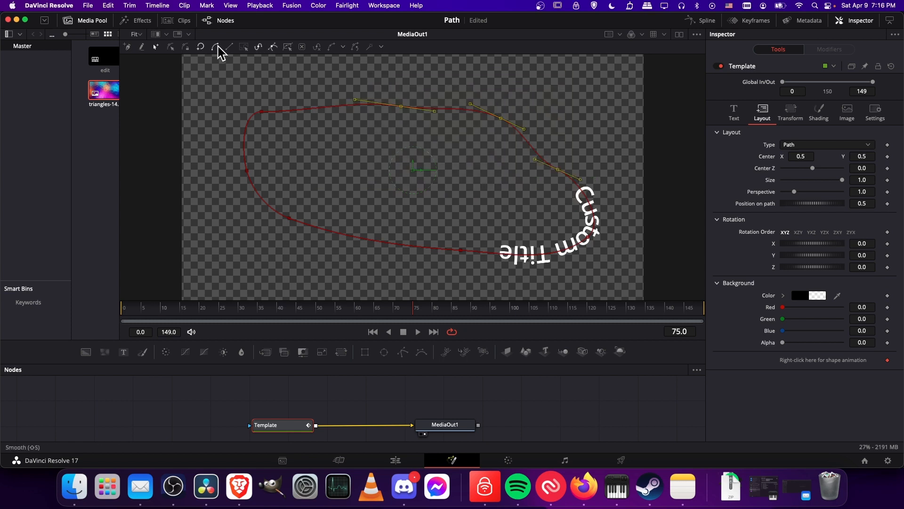
click(439, 130)
click(213, 50)
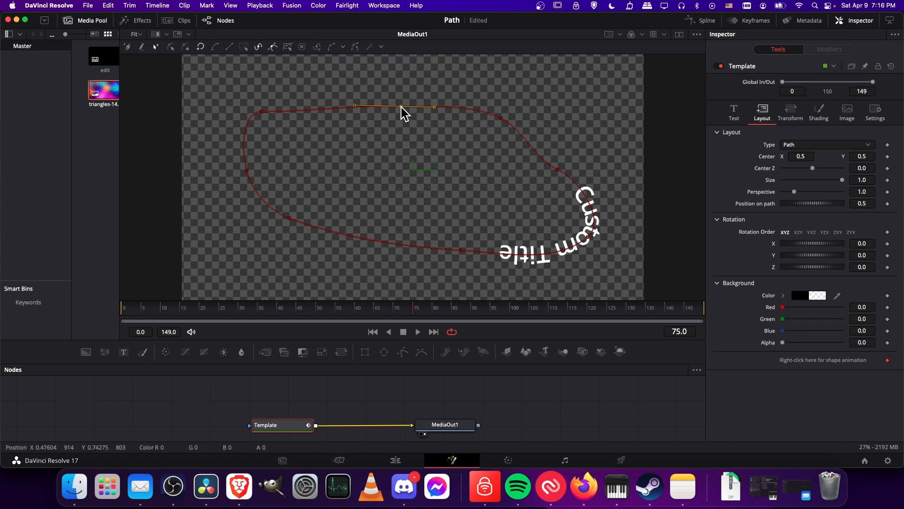
Move the path's top point upward and its upper-left and left points inward, then smooth the left-side points.
drag(401, 106, 393, 92)
drag(261, 114, 317, 127)
drag(244, 171, 284, 177)
drag(237, 107, 348, 213)
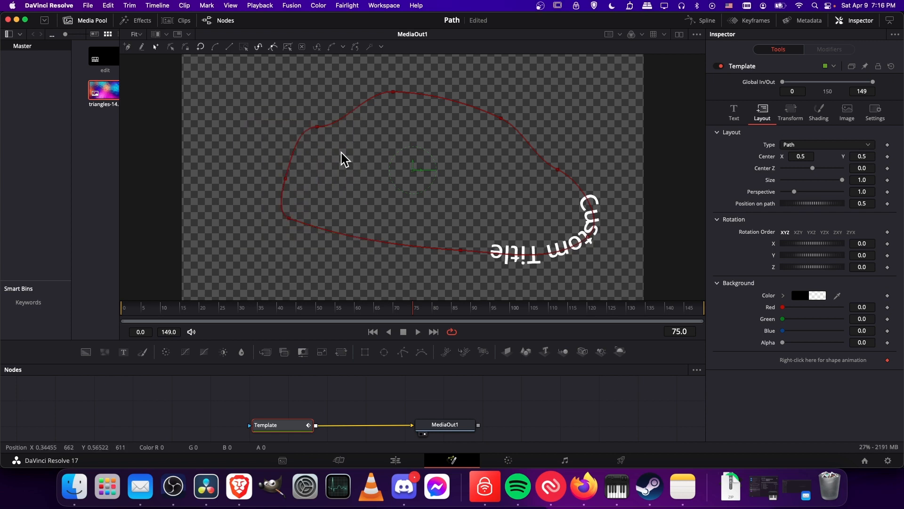
Slide the title around the reshaped path with Position on Path and set the value to 0.
drag(800, 205, 717, 210)
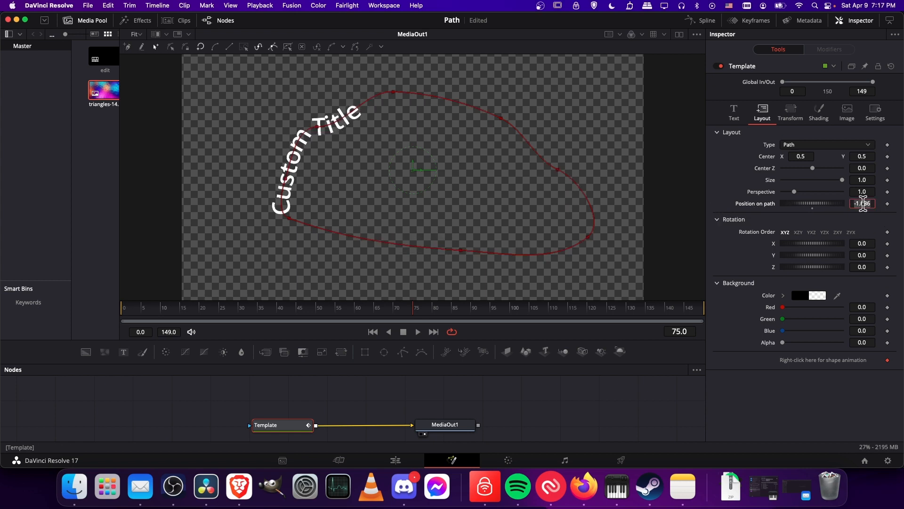
key(super+z)
key(Return)
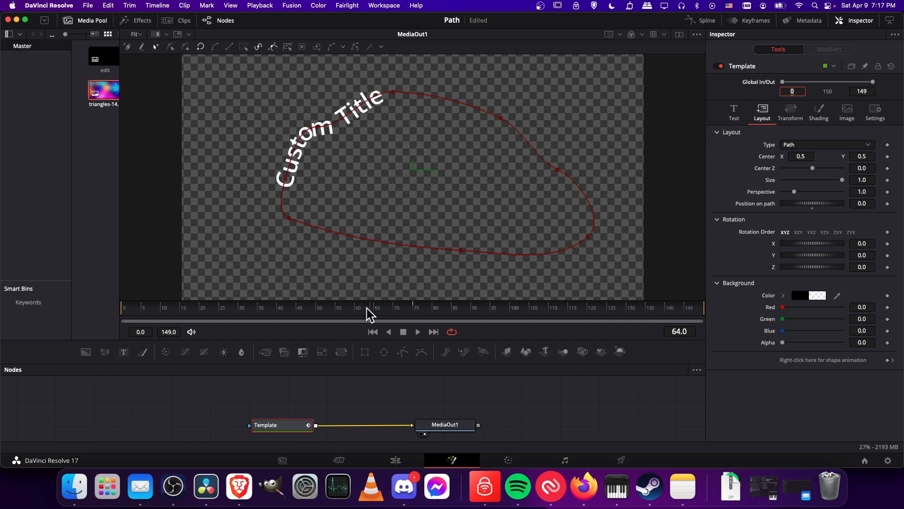
Keyframe Position on Path at 0 on frame 0 and at 1 on frame 125.
drag(366, 308, 135, 305)
click(888, 204)
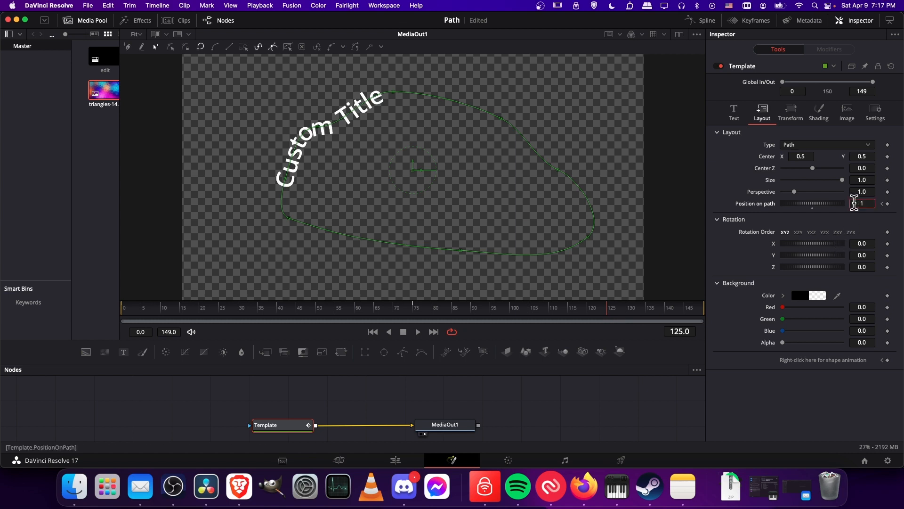
key(Tab)
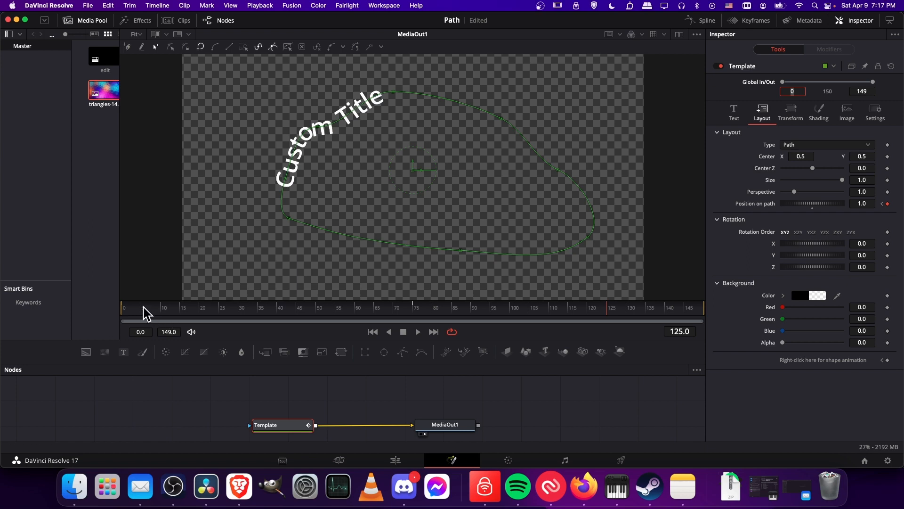
Play the title animation from frame 0 and check the title's position around the keyframe at frame 125.
drag(144, 307, 116, 307)
click(418, 332)
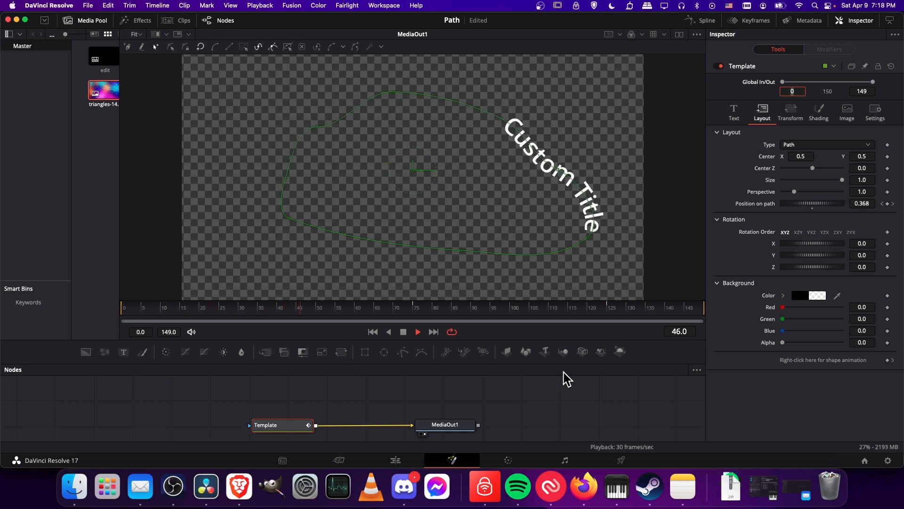
click(403, 332)
click(607, 310)
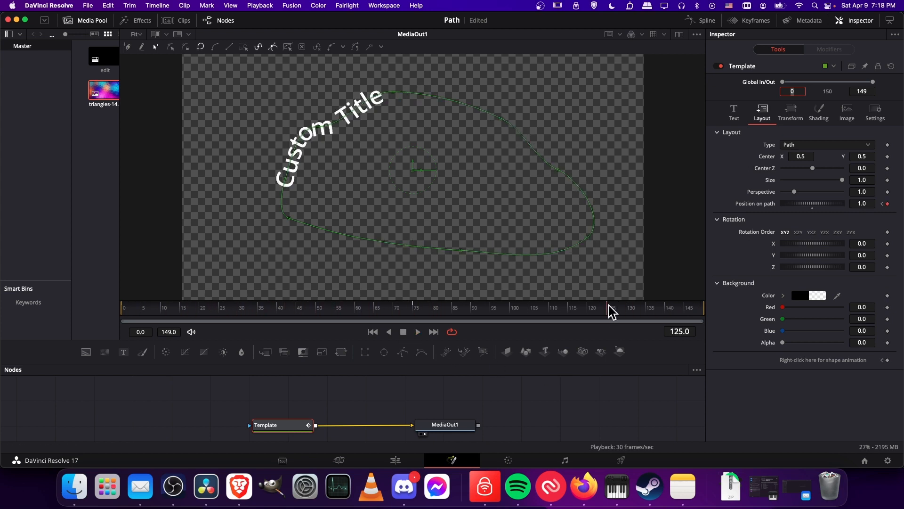
drag(624, 311, 605, 310)
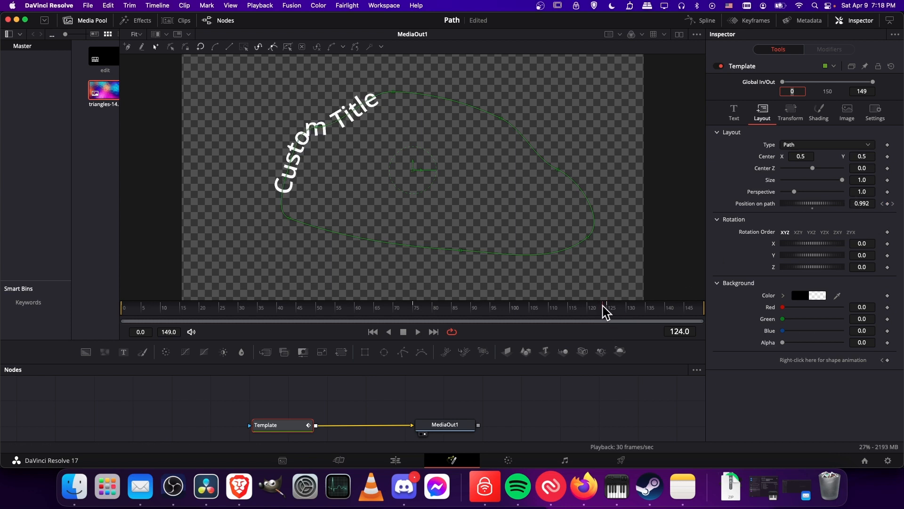
click(610, 306)
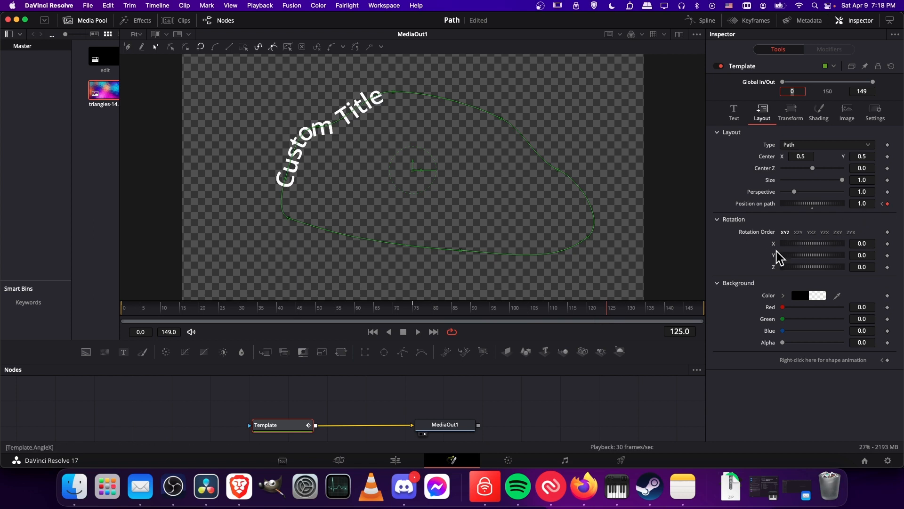
Add a Position on Path keyframe of 1.0 at frame 149 and remove the one at frame 125.
click(704, 309)
click(888, 203)
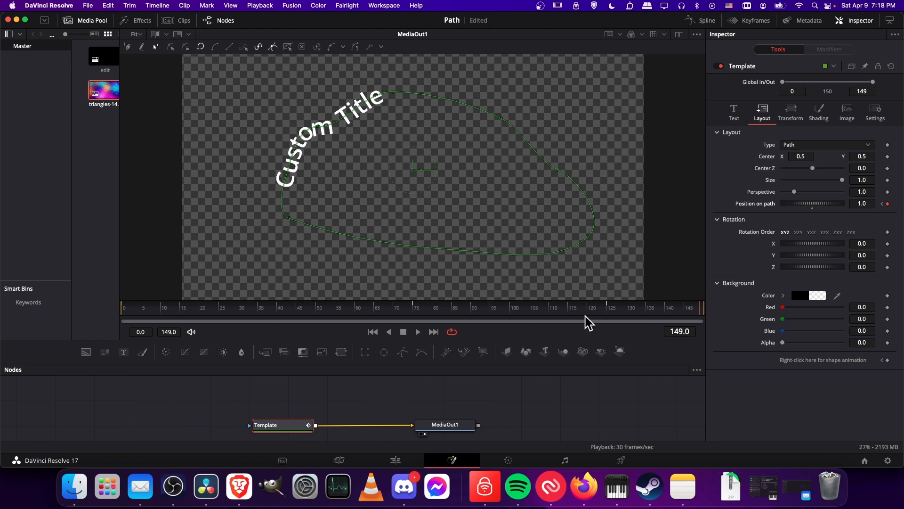
click(607, 311)
click(887, 204)
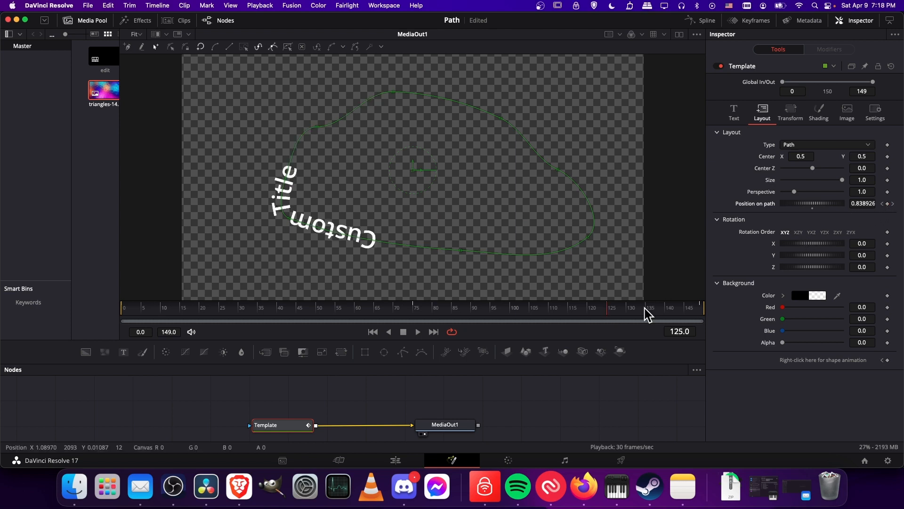
Play the retimed title animation from frame 0 and stop it at frame 126.
drag(634, 314, 122, 314)
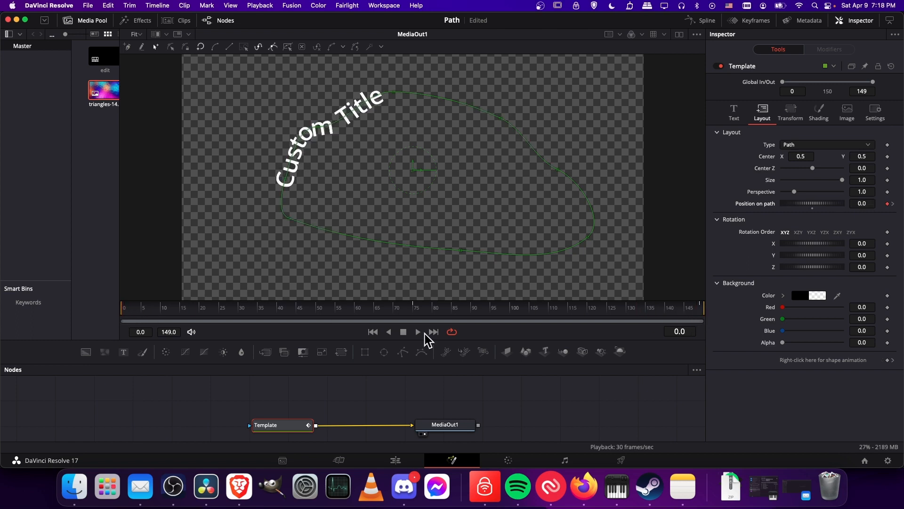
click(419, 332)
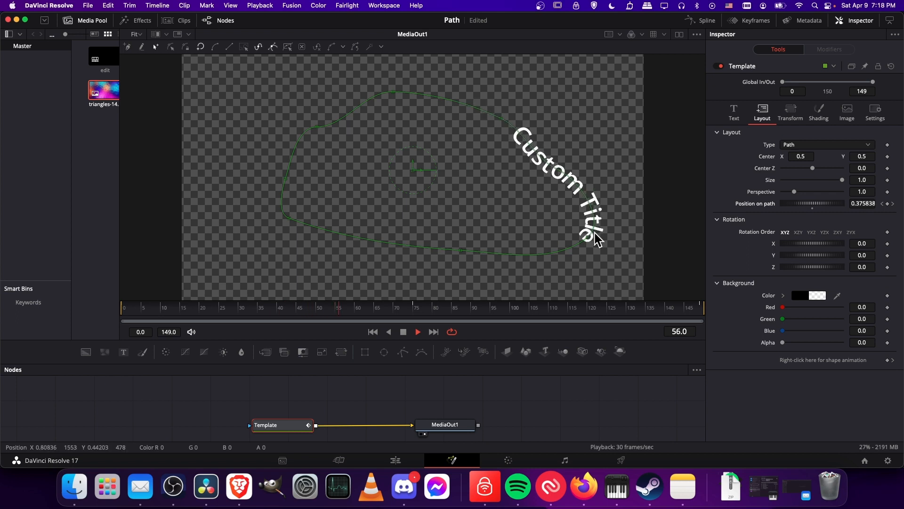
click(403, 332)
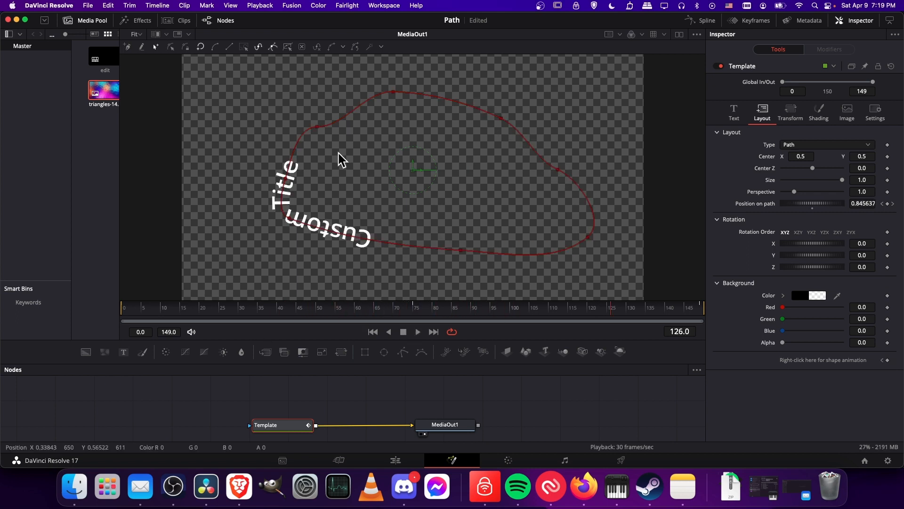
Apply Linear to the path's upper-left and top points, and then to all its points.
drag(339, 157, 308, 106)
drag(254, 74, 326, 129)
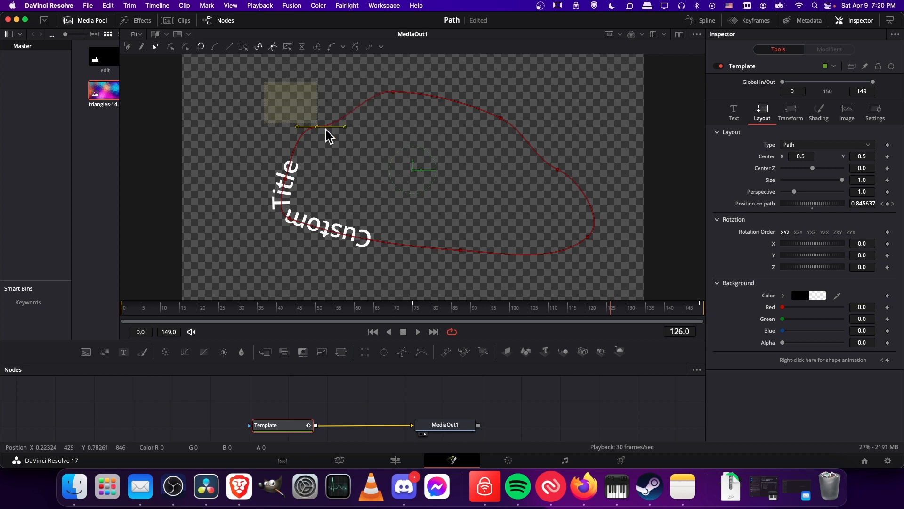
click(232, 52)
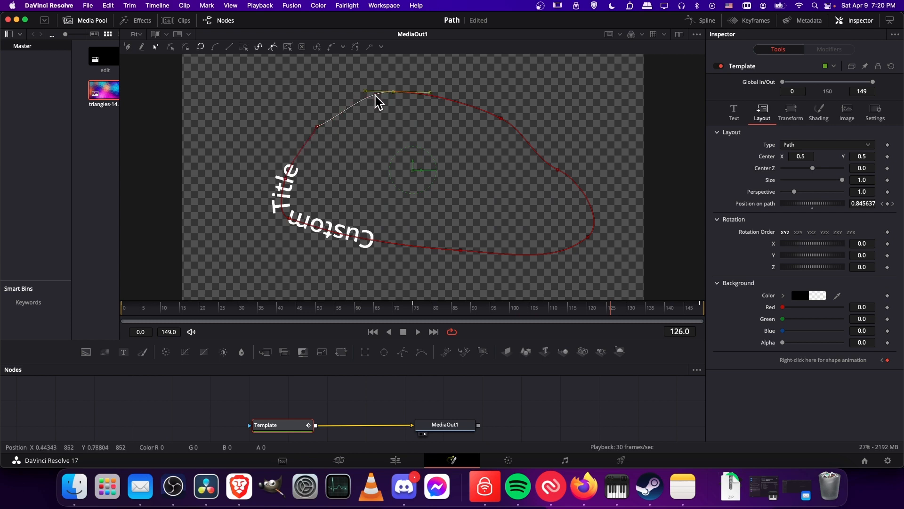
click(288, 177)
drag(354, 81, 418, 126)
click(229, 48)
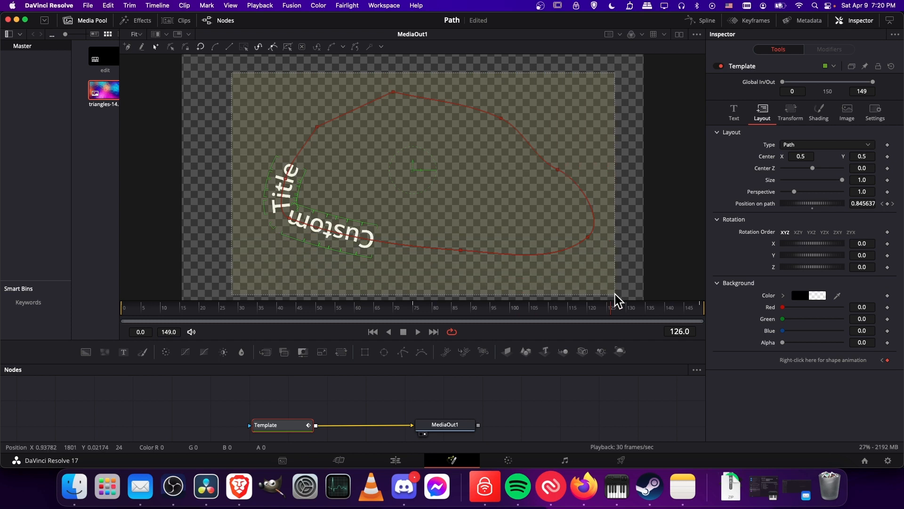
click(230, 46)
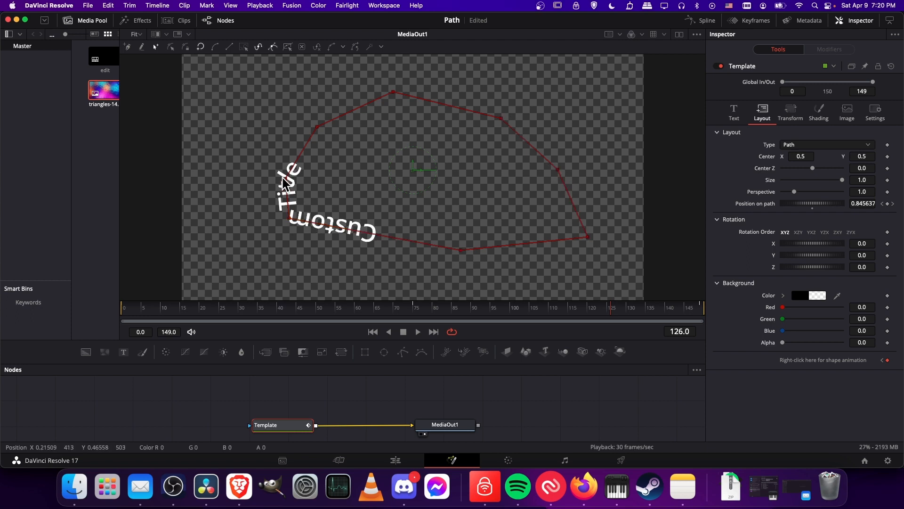
Try selecting all points of the path at once, then only its upper-right points with a selection box.
drag(286, 181, 313, 161)
click(244, 46)
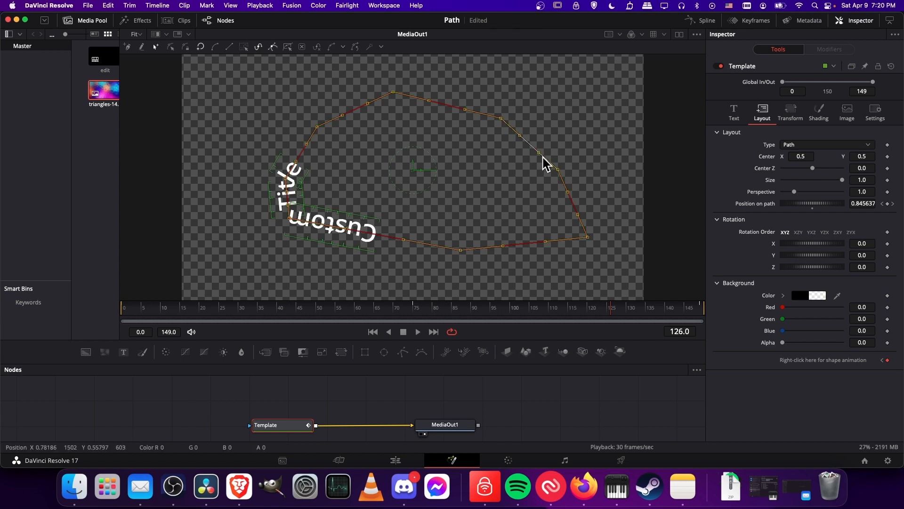
drag(538, 222, 469, 96)
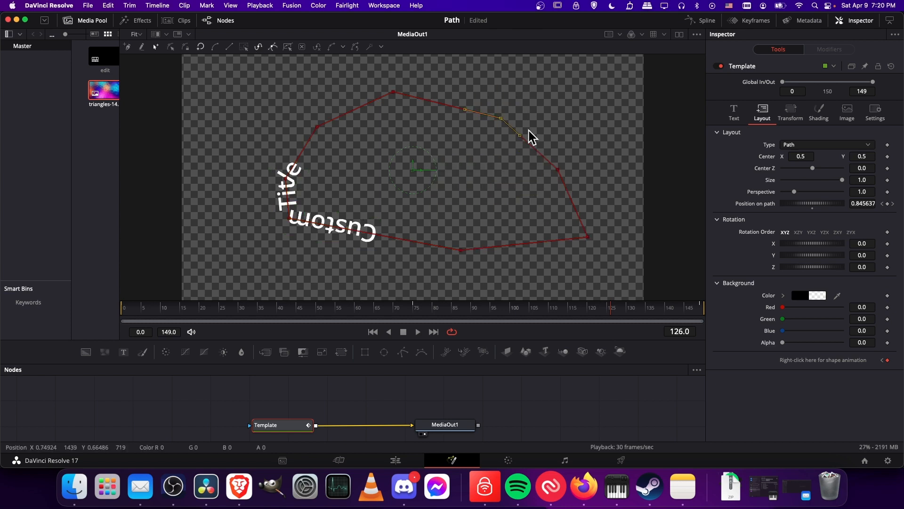
drag(556, 210, 489, 116)
Select only the lower-middle point of the path and delete it.
click(518, 204)
drag(494, 209, 441, 279)
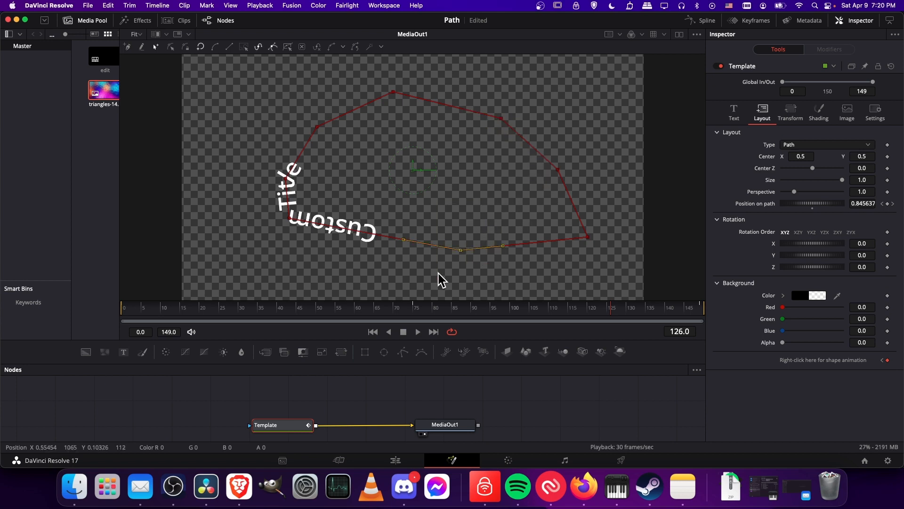
click(302, 47)
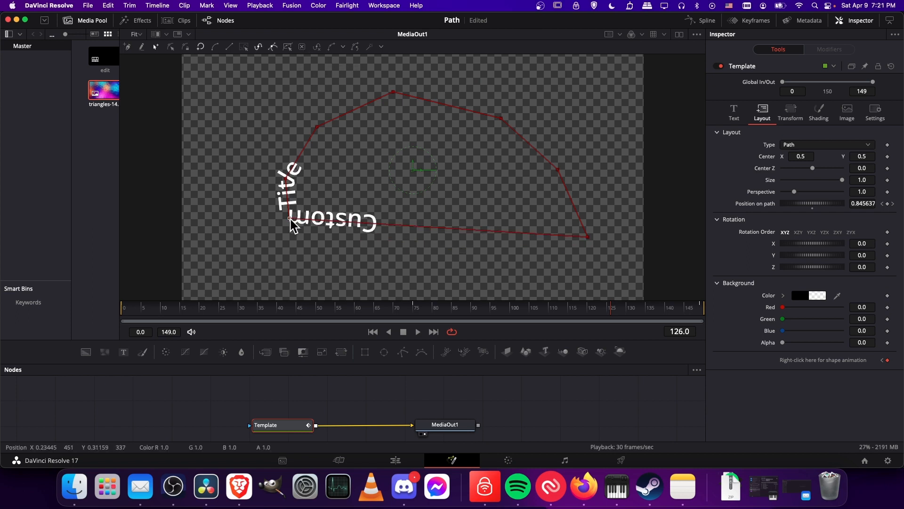
Select the path's lower-right point, save the project, and clear the selection.
click(587, 237)
key(shift+s)
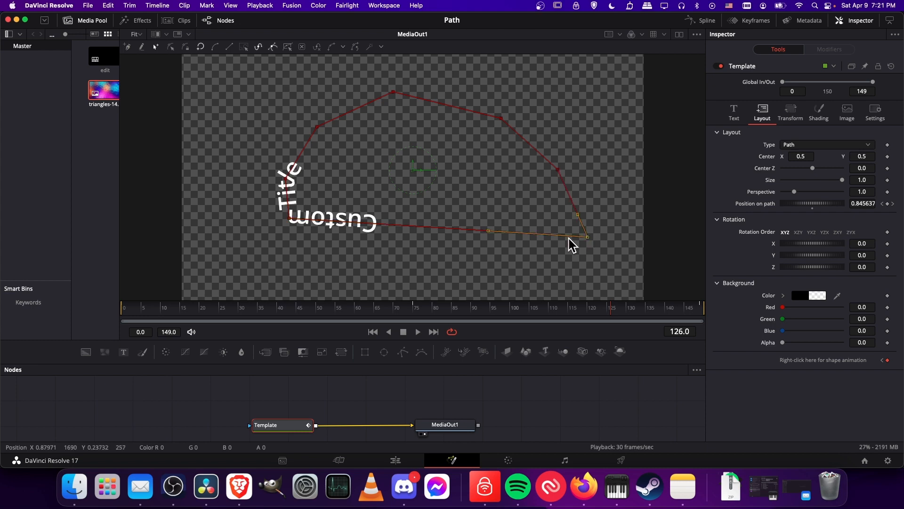
click(563, 262)
Delete the path's top point and the upper-right point beside it.
drag(517, 280, 358, 195)
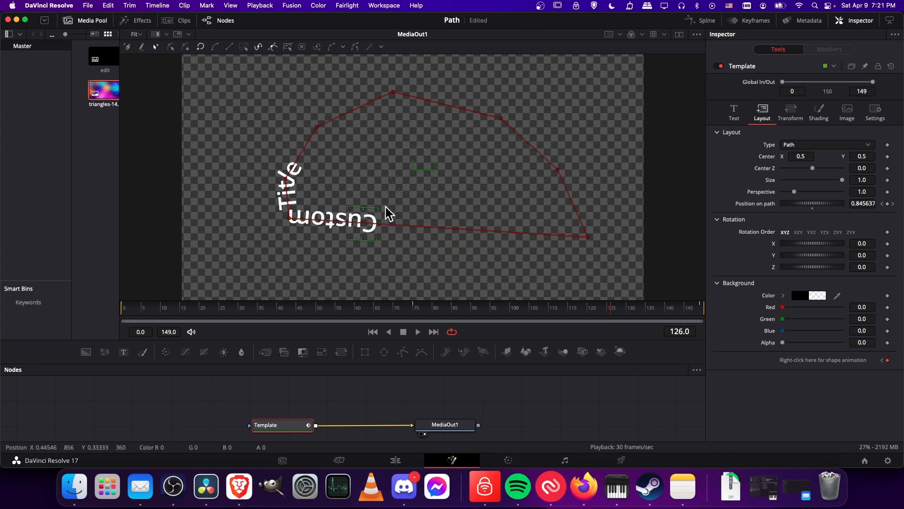
drag(431, 135, 362, 66)
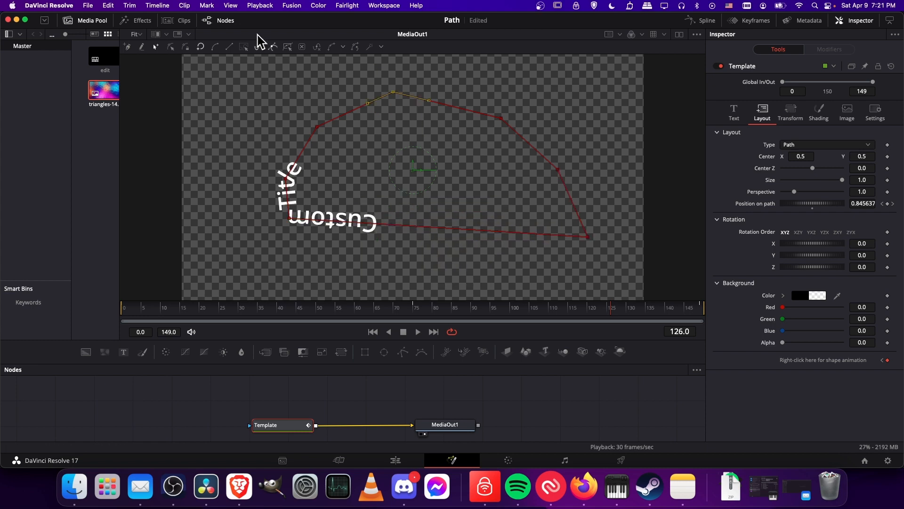
click(302, 47)
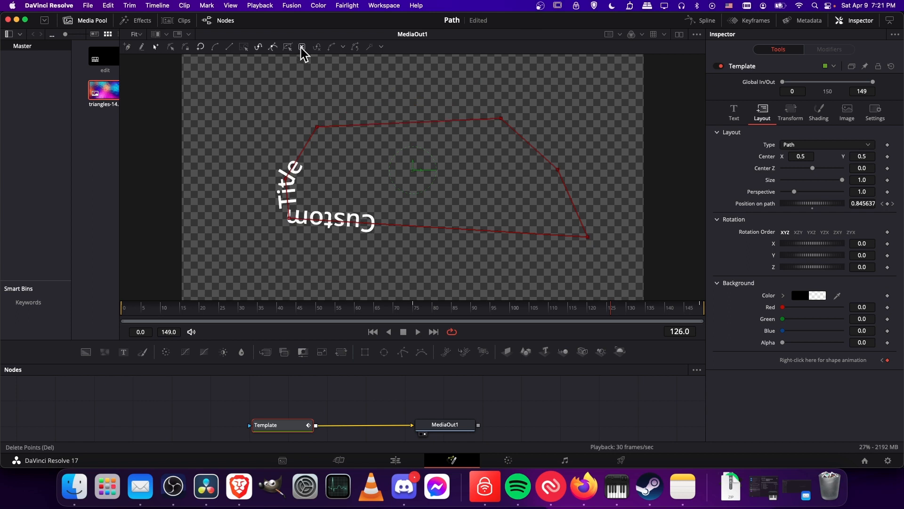
click(500, 118)
click(316, 47)
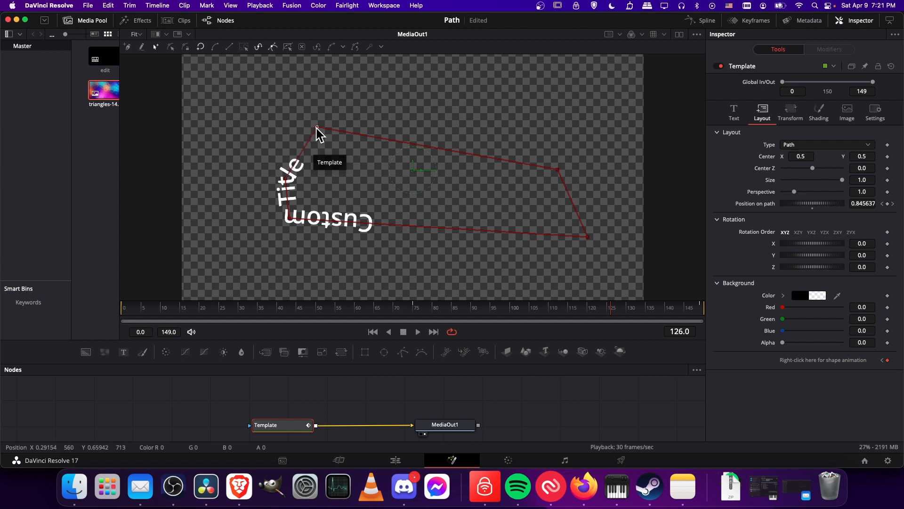
Reshape the path by moving the upper-left point to the top centre and spreading the two left-side points outward.
drag(332, 127, 425, 104)
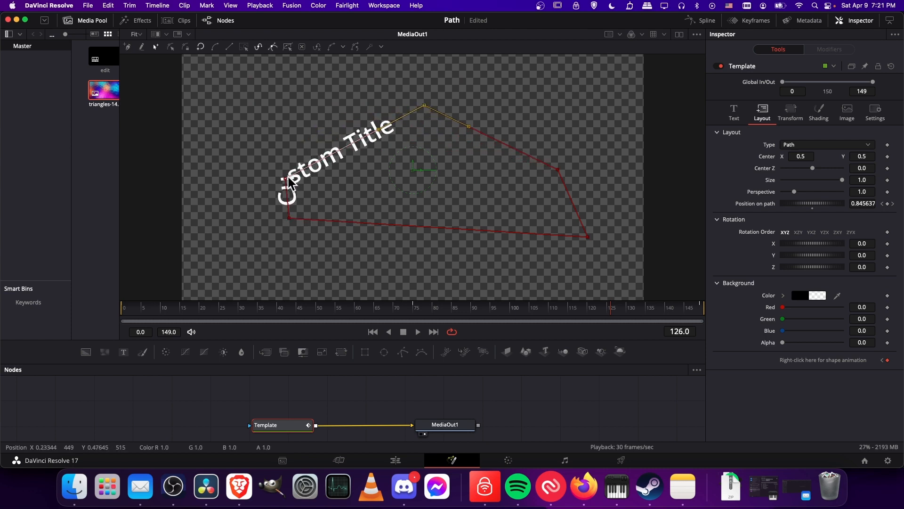
drag(288, 179, 255, 135)
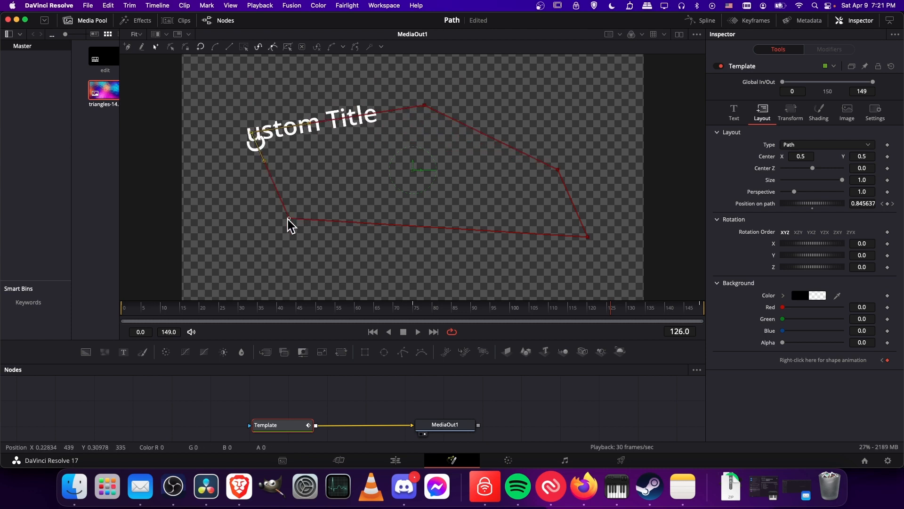
drag(287, 220, 230, 234)
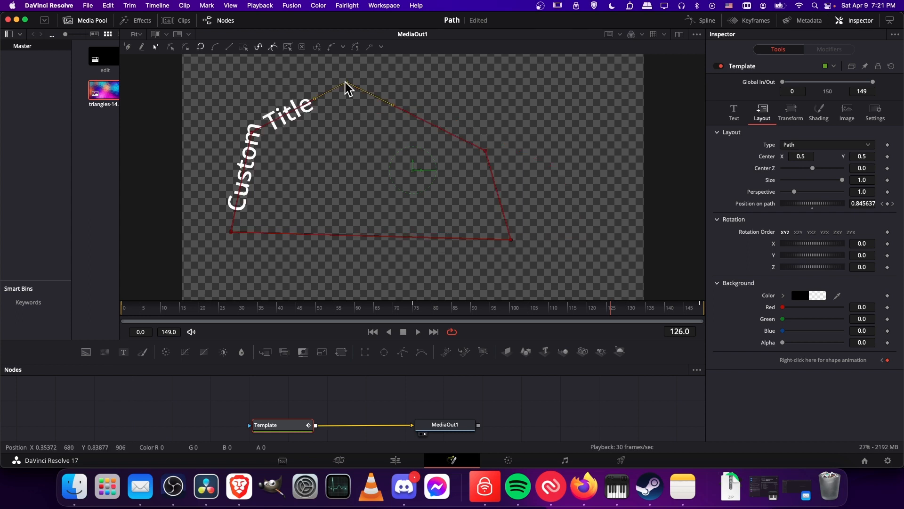
drag(344, 85, 352, 84)
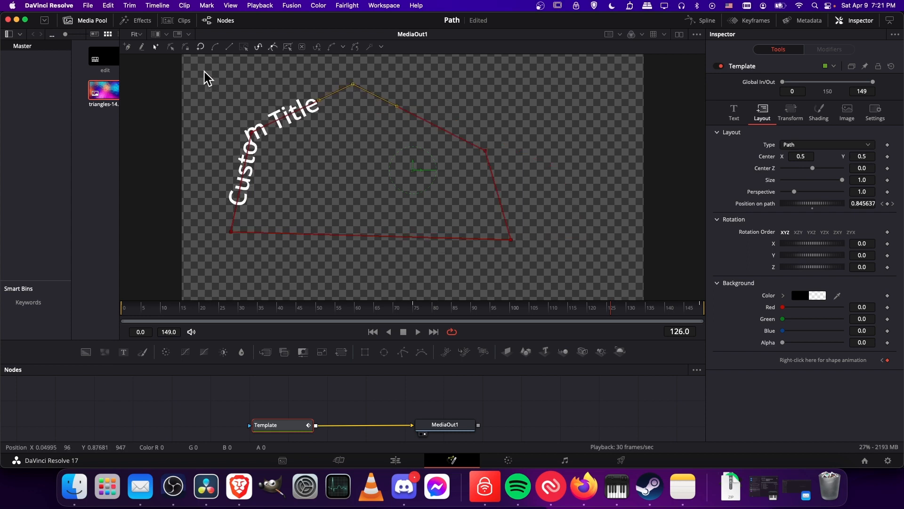
Select all points of the path, apply Smooth to curve it, and clear the selection.
drag(204, 73, 604, 294)
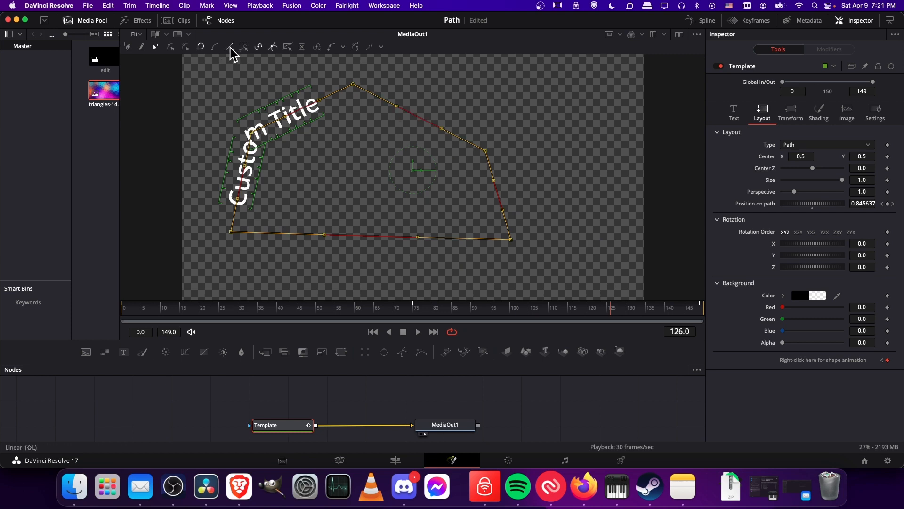
click(218, 49)
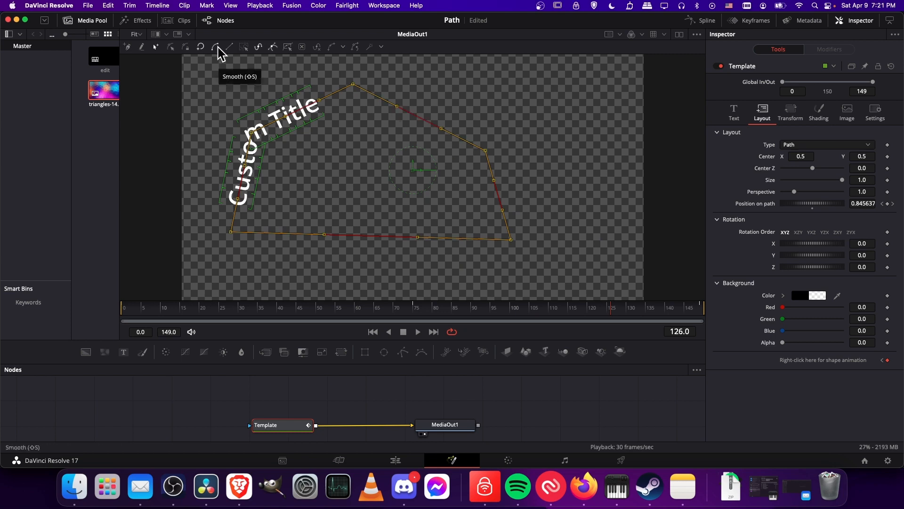
click(432, 162)
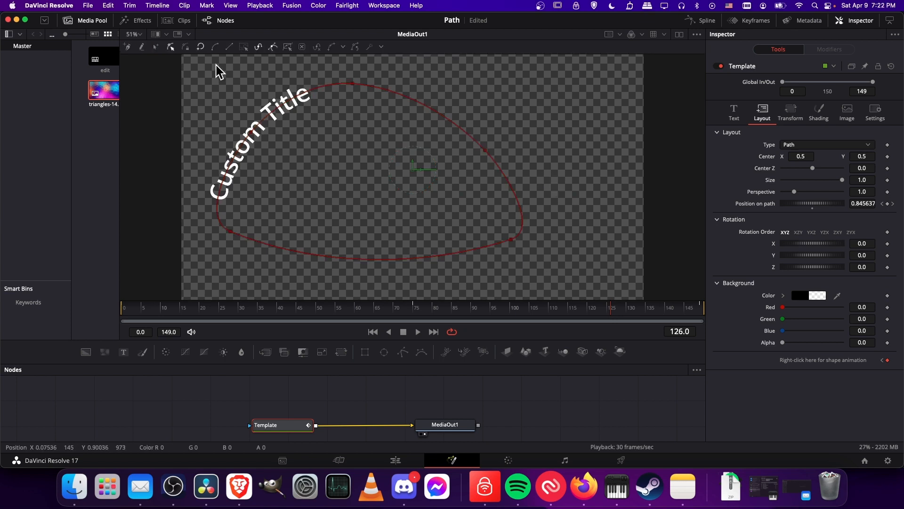
Select the path's three upper points and use the shape box to make that part of the curve narrower and taller.
drag(214, 63, 503, 160)
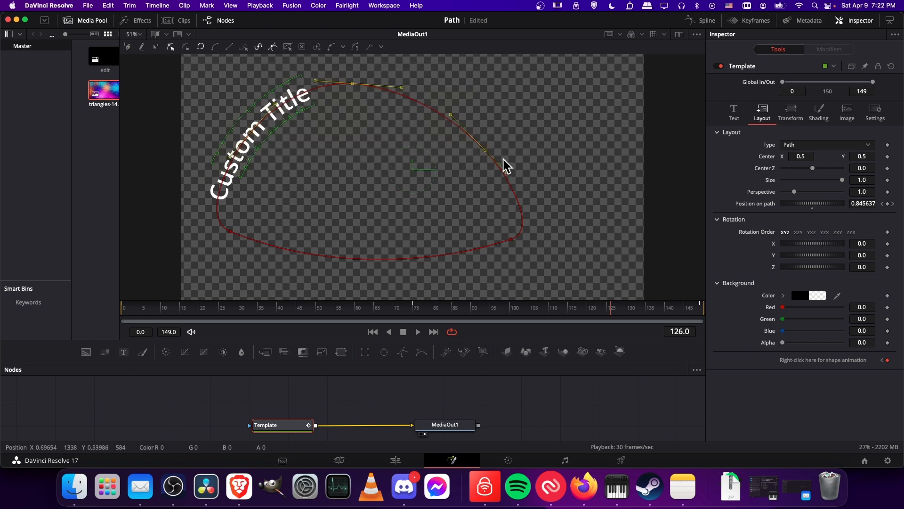
click(287, 47)
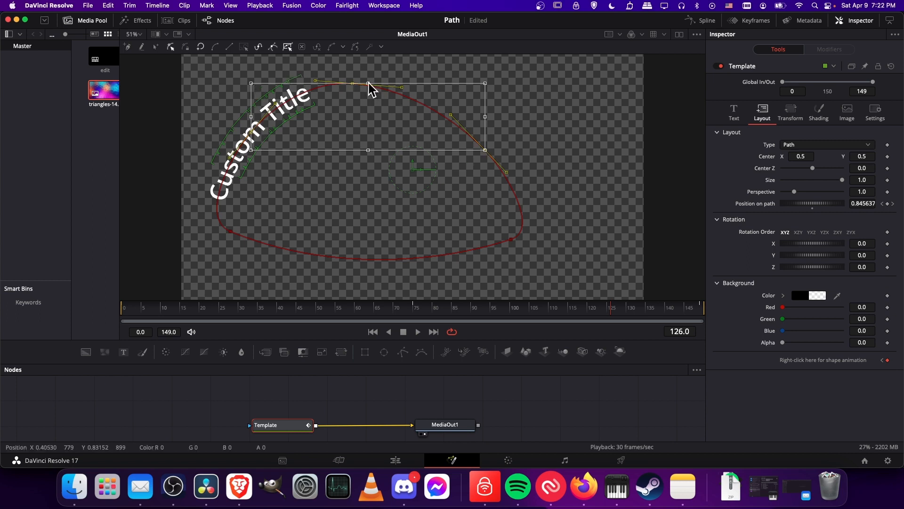
drag(369, 84, 372, 97)
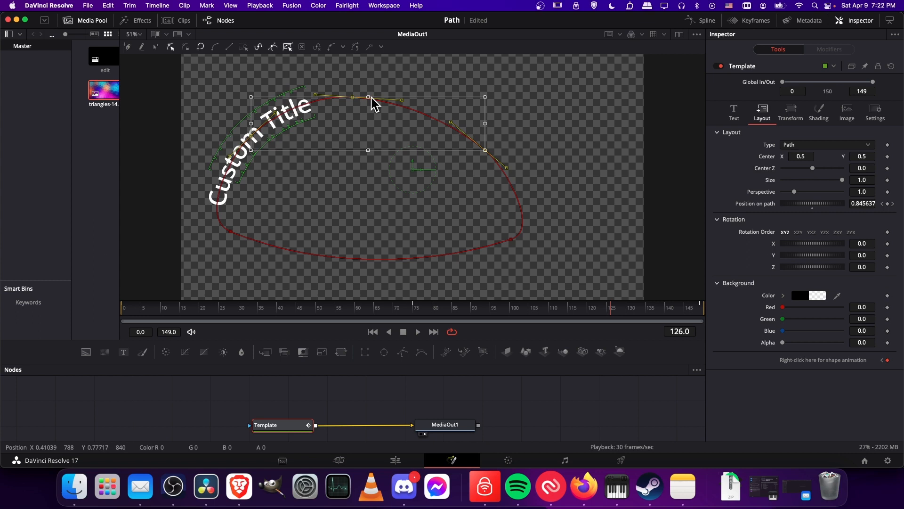
drag(486, 98, 507, 93)
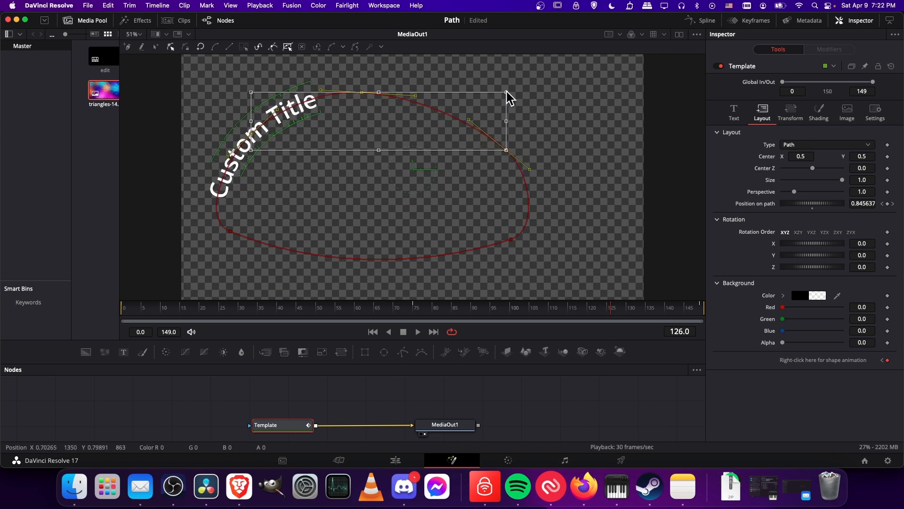
drag(251, 92, 273, 88)
drag(390, 150, 389, 170)
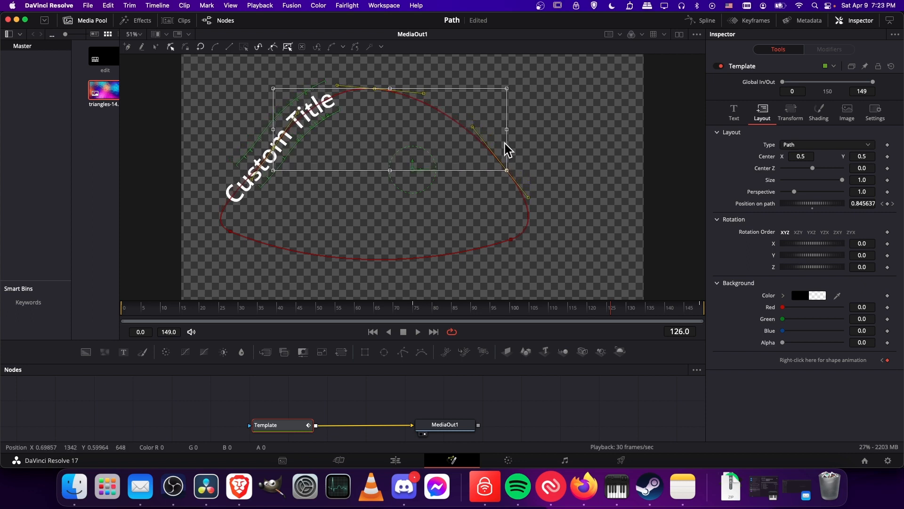
drag(507, 130, 454, 130)
drag(363, 170, 364, 201)
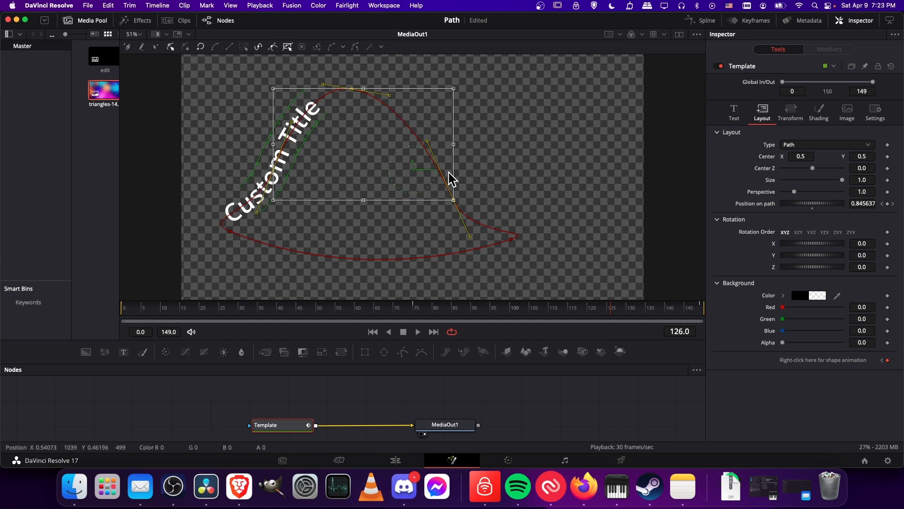
drag(539, 198, 278, 59)
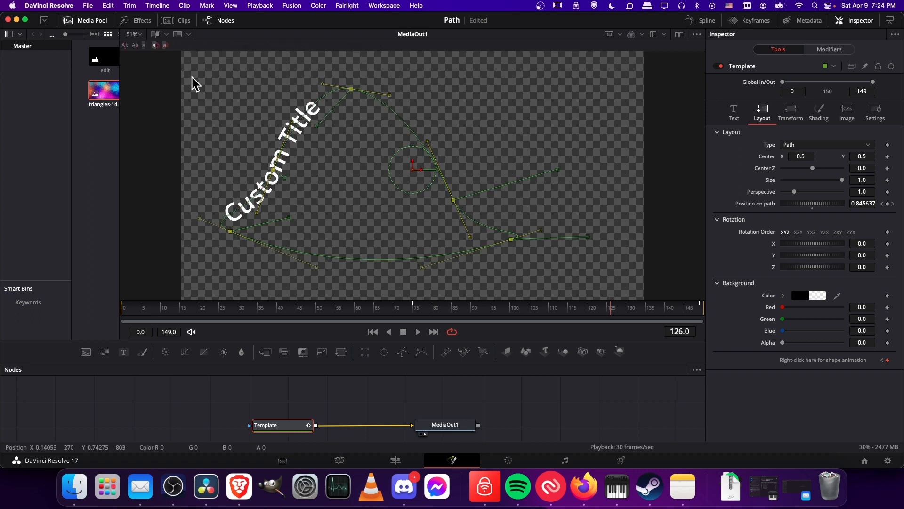
Play back the title's path animation in the Edit page timeline and stop playback.
click(183, 21)
click(20, 417)
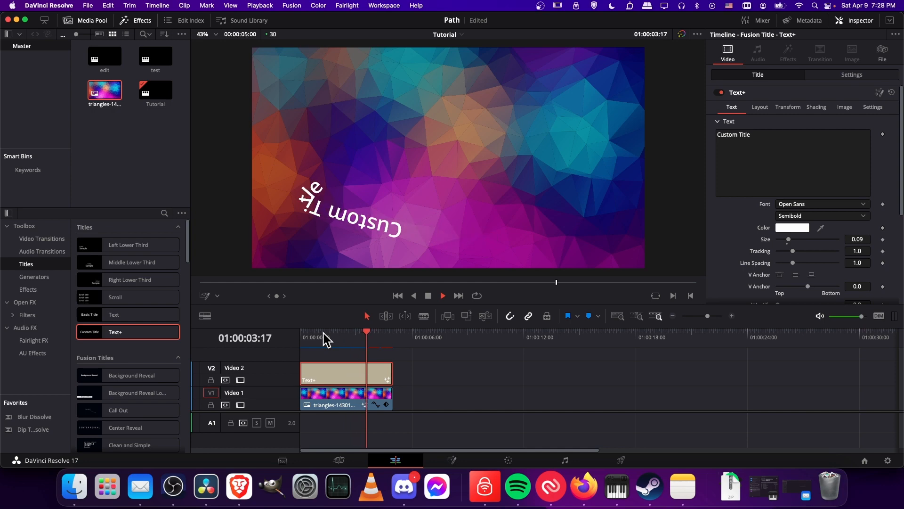
key(space)
Replace the title text with "Text+ Path Tutorial for Beginners" and preview it with the playhead at 01:00:01:03.
click(801, 165)
text(a)
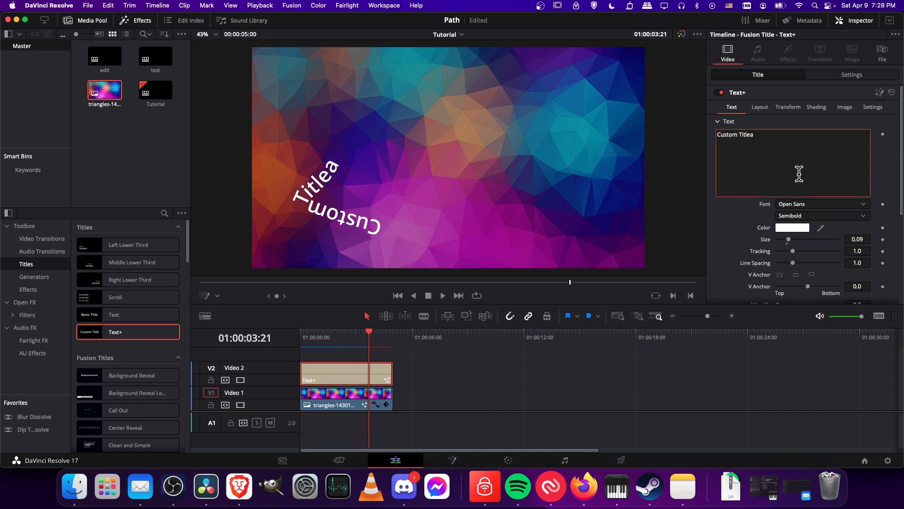
key(super+a)
key(BackSpace)
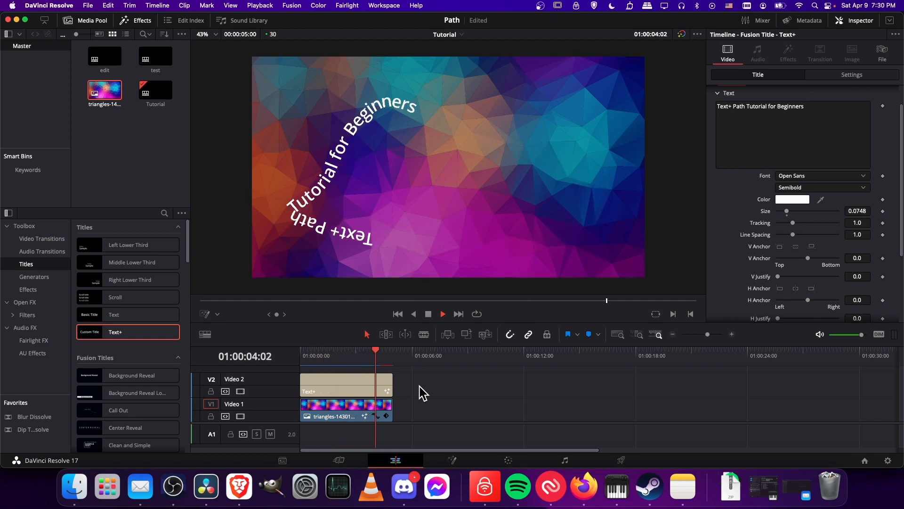
mouse_move(335, 351)
mouse_down()
mouse_move(350, 351)
mouse_move(321, 351)
mouse_up()
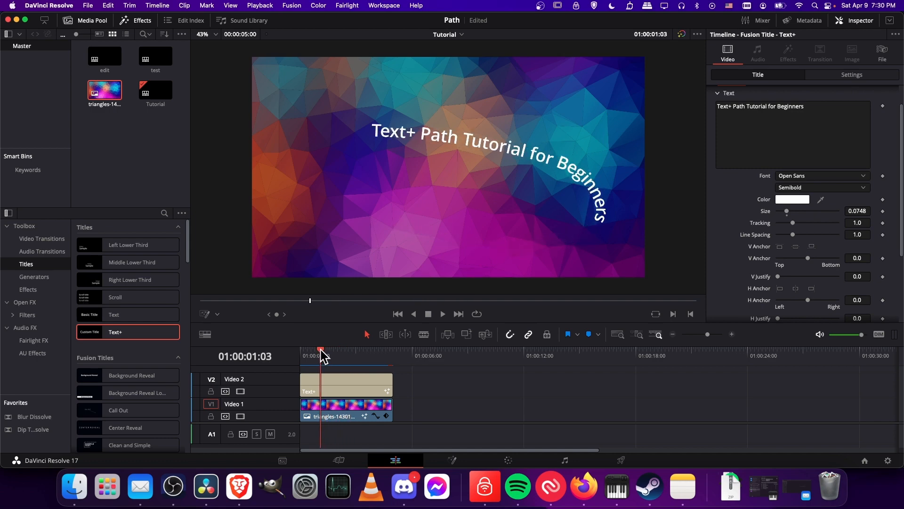